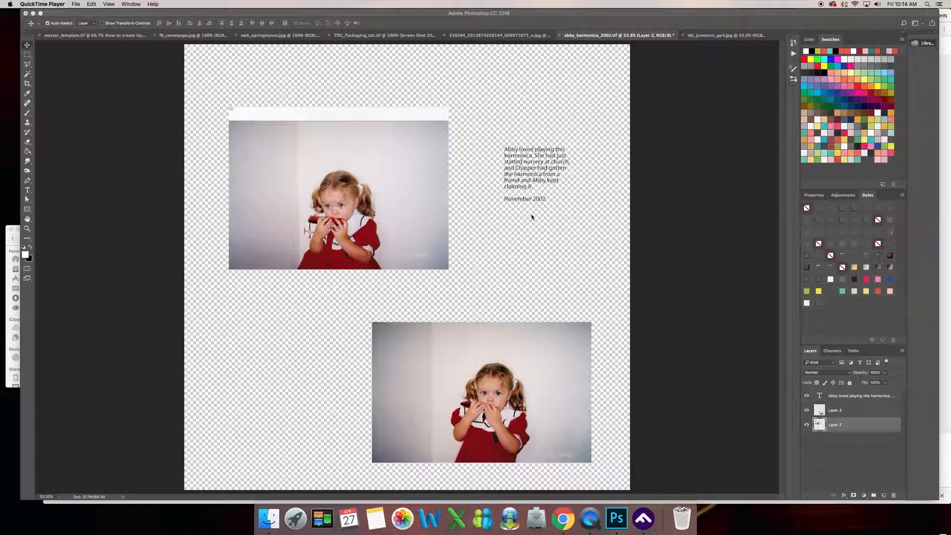
Move the two harmonica photos to the page's right side, one above the other, leaving the left half free.
click(354, 223)
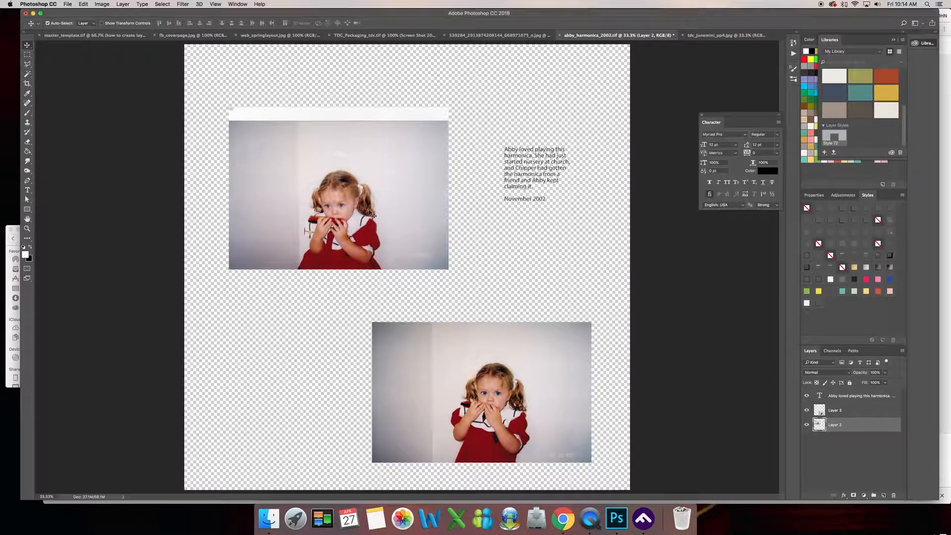
drag(388, 219, 313, 180)
drag(462, 391, 414, 283)
drag(501, 315, 574, 435)
click(369, 176)
drag(369, 176, 546, 149)
drag(563, 355, 570, 241)
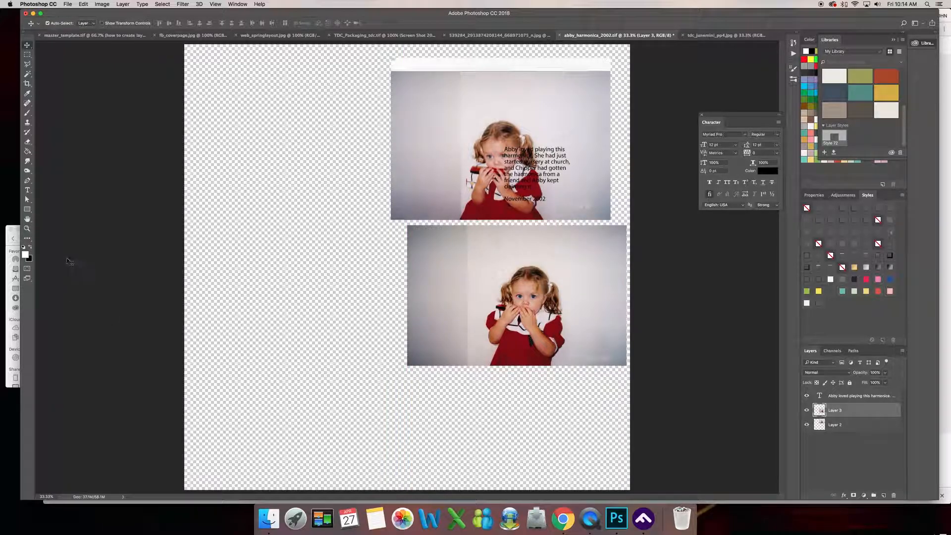
Draw a circular path about 1125 px across in the empty left half using the Ellipse tool in Path mode.
click(28, 210)
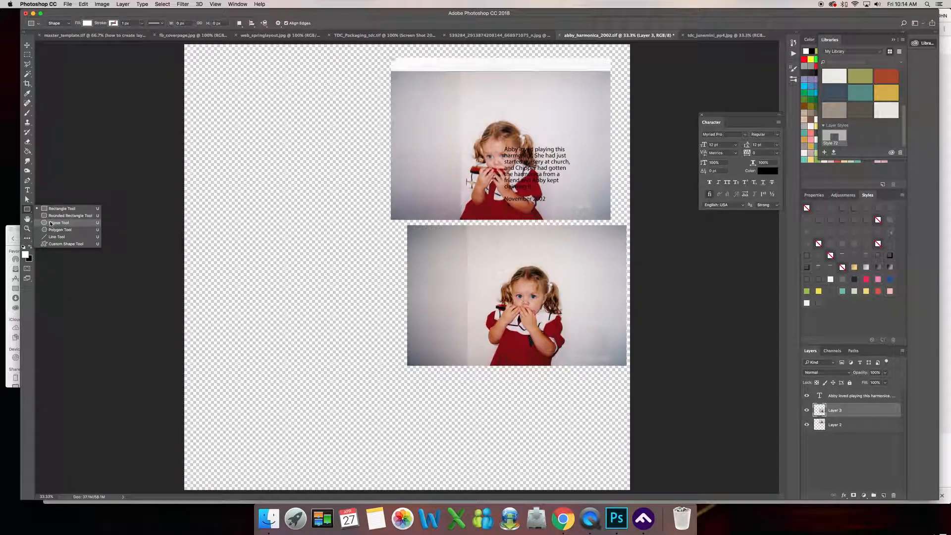
click(50, 223)
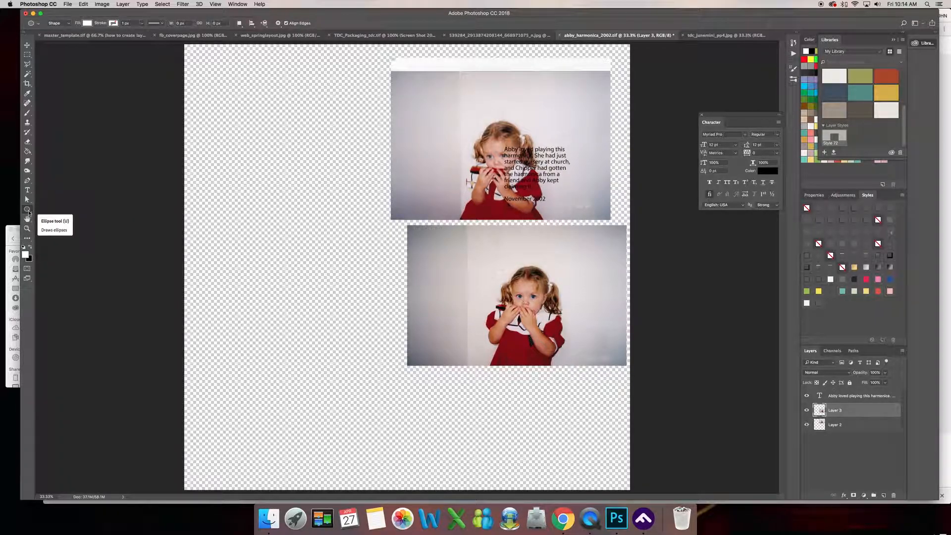
click(65, 23)
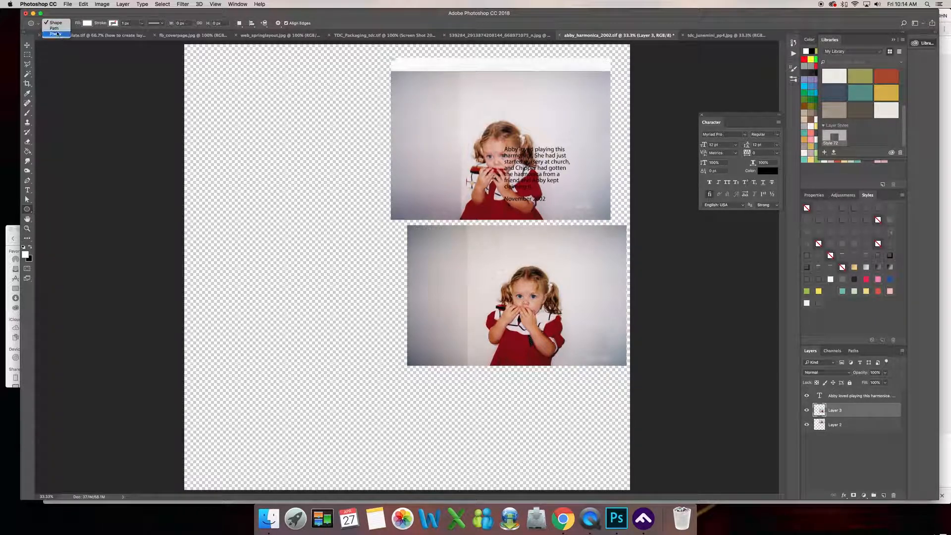
click(54, 29)
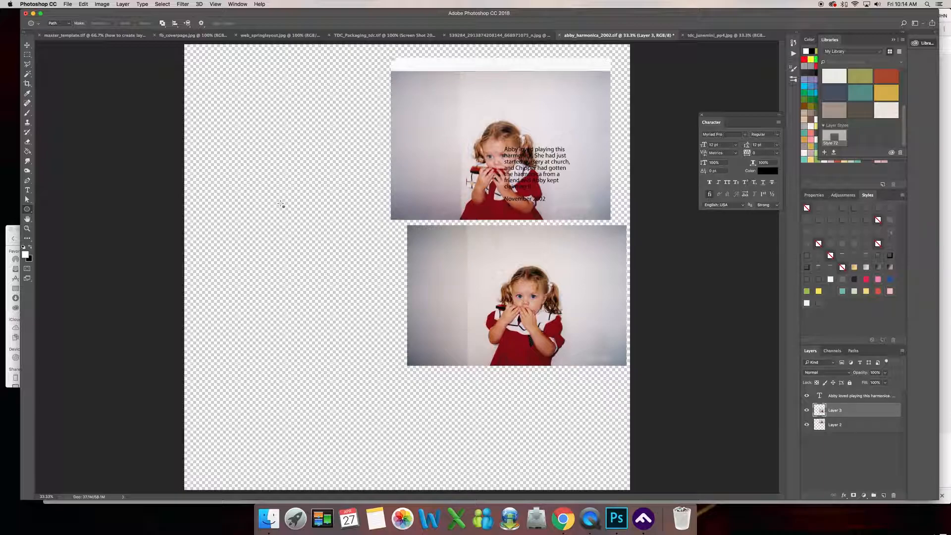
drag(237, 203, 384, 343)
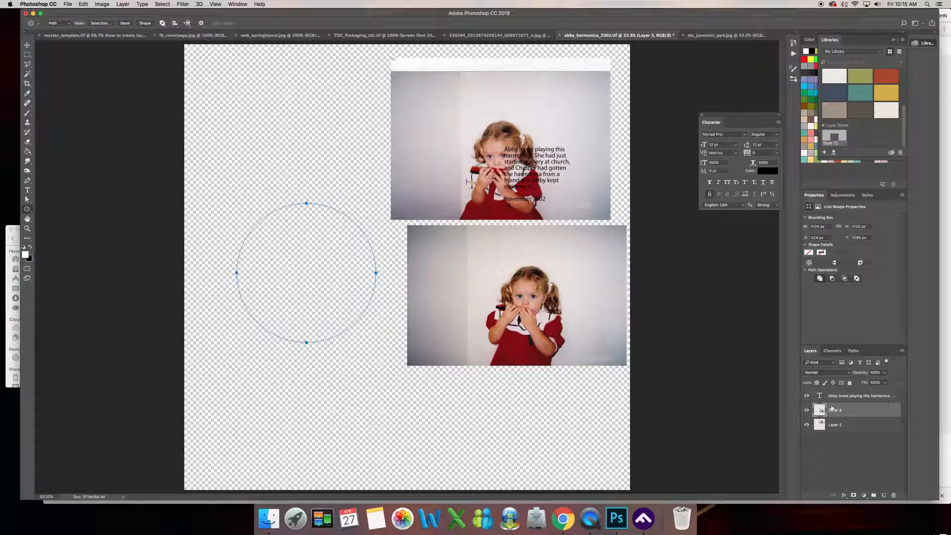
Look at the circle's work path and add a new empty layer above Layer 3.
click(853, 350)
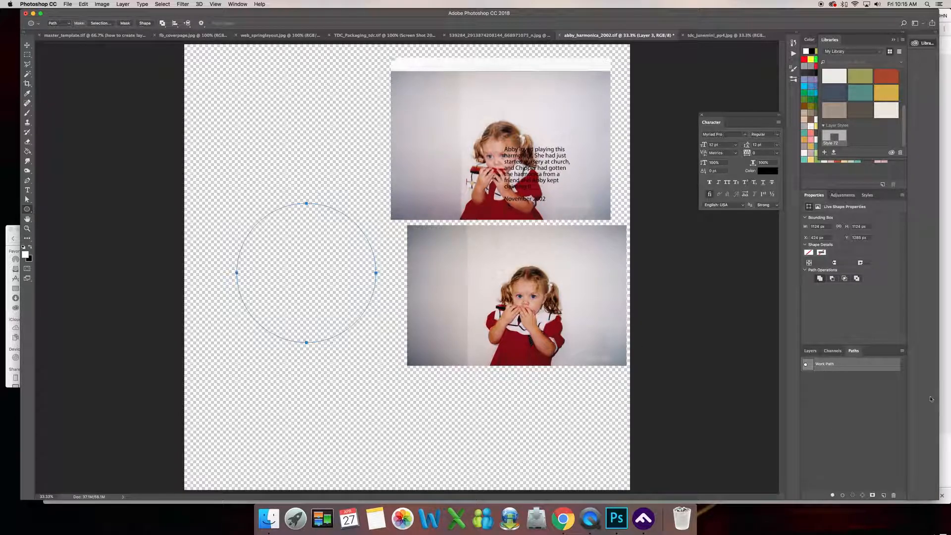
click(816, 353)
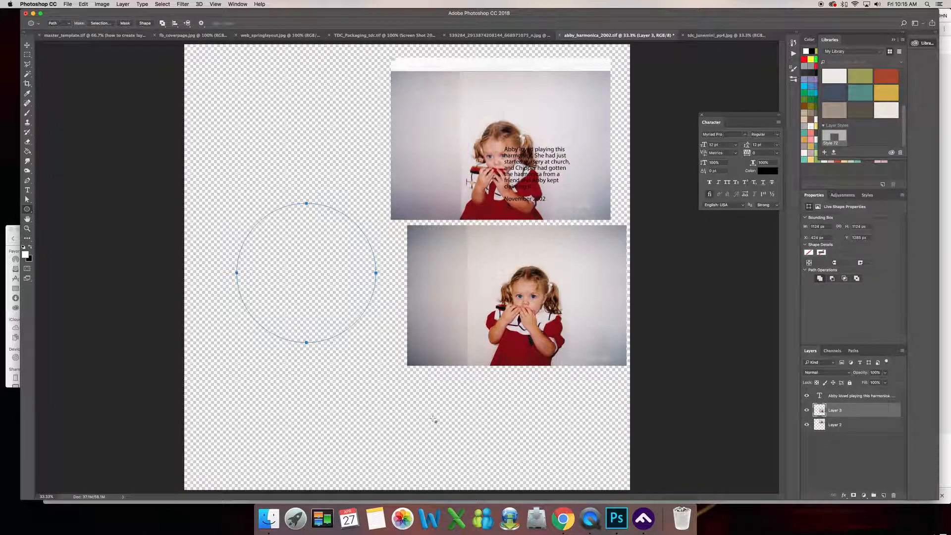
click(883, 495)
Try placing sample text as area type inside the circle, and undo the new type layer.
click(27, 191)
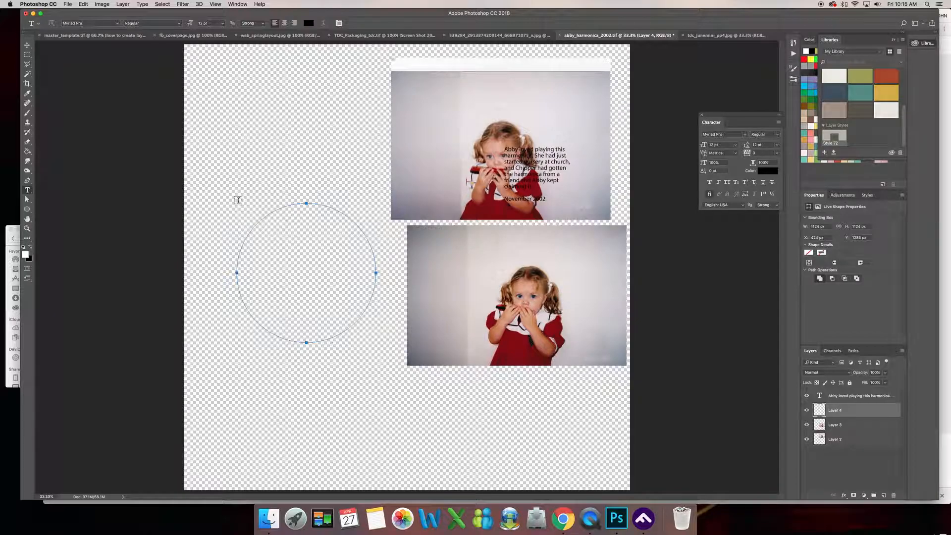
click(261, 227)
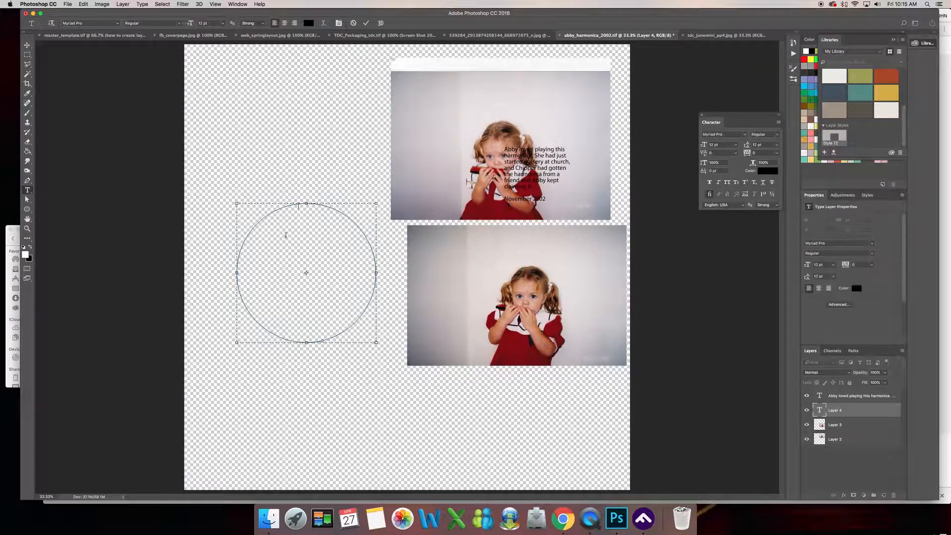
text(dfjklsdfjskd)
key(BackSpace)
key(BackSpace)
key(BackSpace)
key(BackSpace)
key(BackSpace)
key(BackSpace)
key(BackSpace)
key(BackSpace)
key(BackSpace)
key(BackSpace)
key(BackSpace)
key(BackSpace)
click(28, 45)
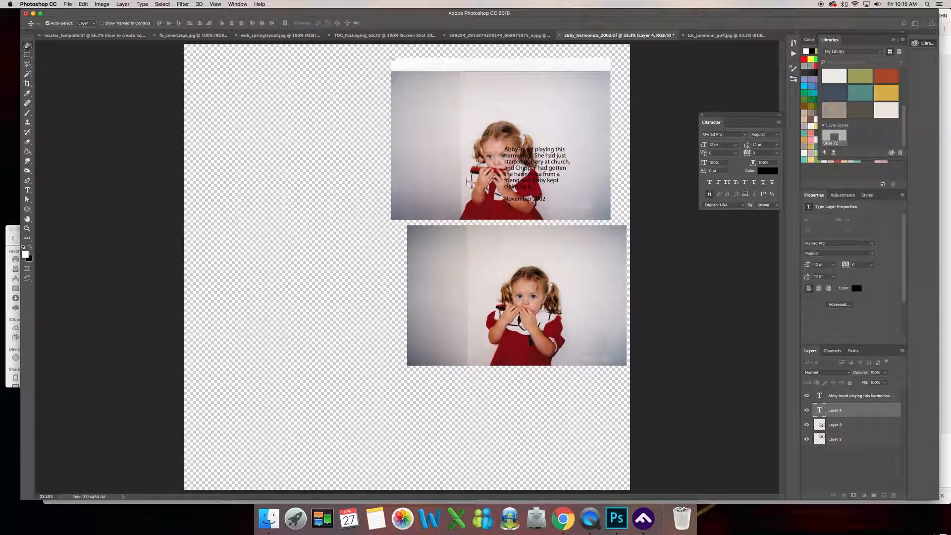
click(84, 4)
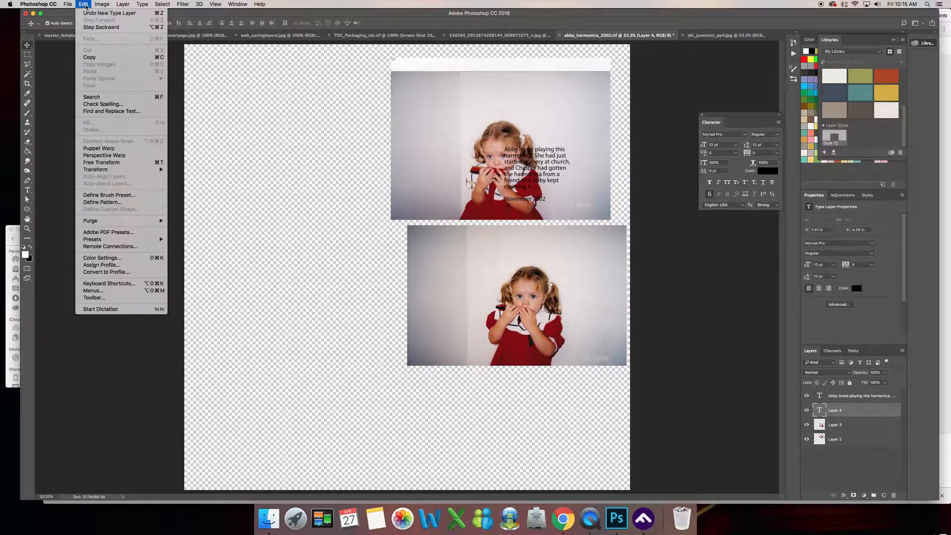
click(93, 14)
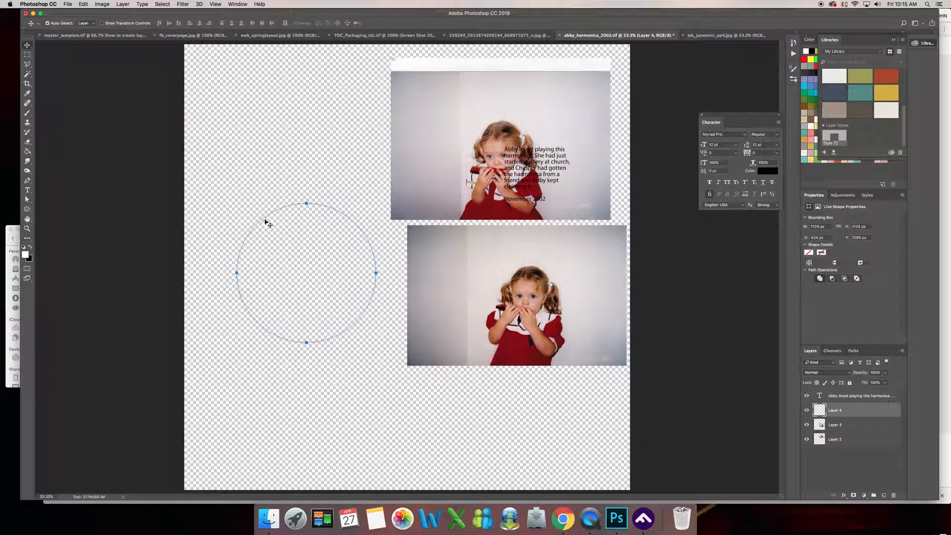
Run the text "type whatever we'd like to type or we can put our journaling here" along the circle, starting on its upper-left edge.
click(28, 191)
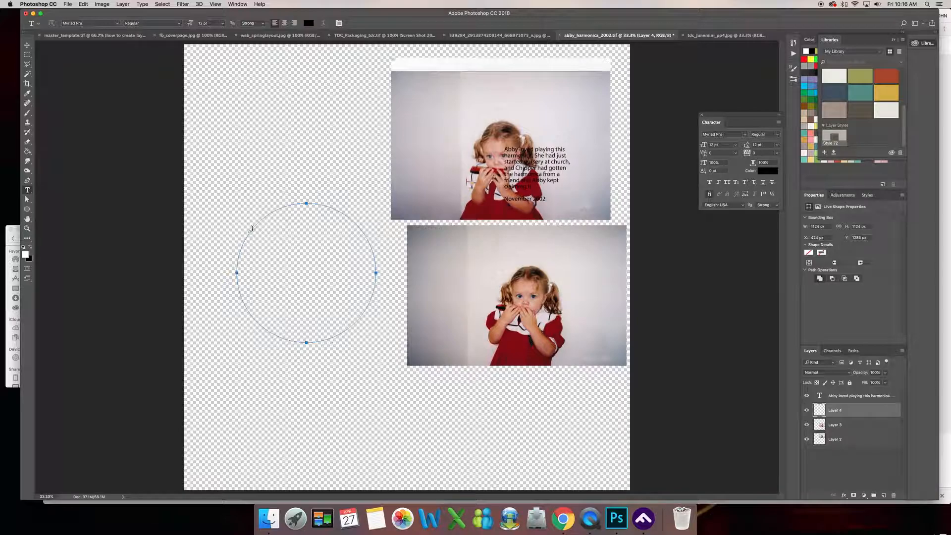
click(281, 206)
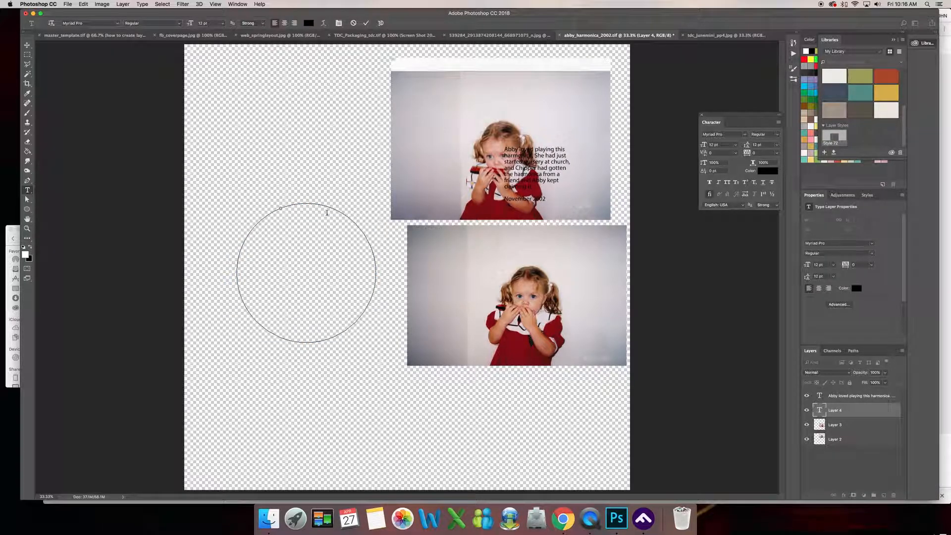
text(type whatever we'd like?)
text(r we can put our journals)
text(ng here.)
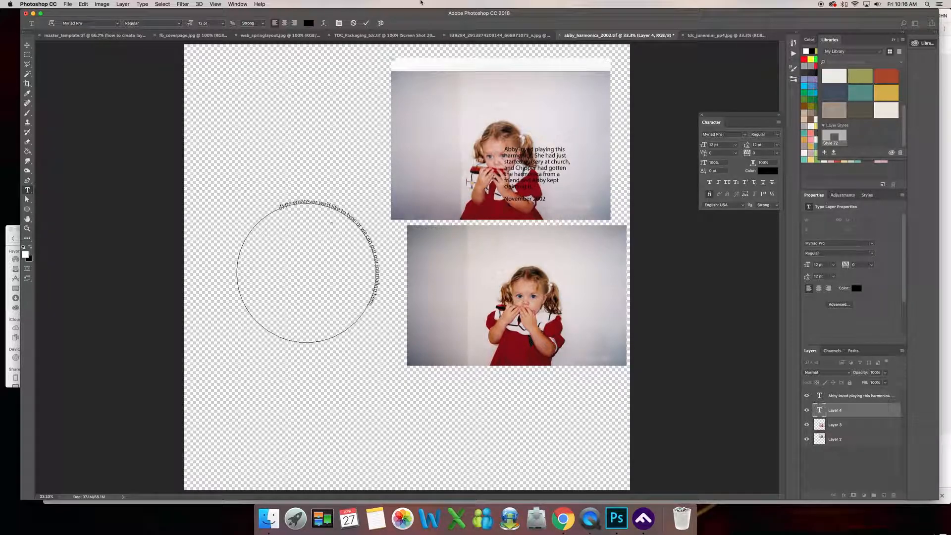
click(28, 45)
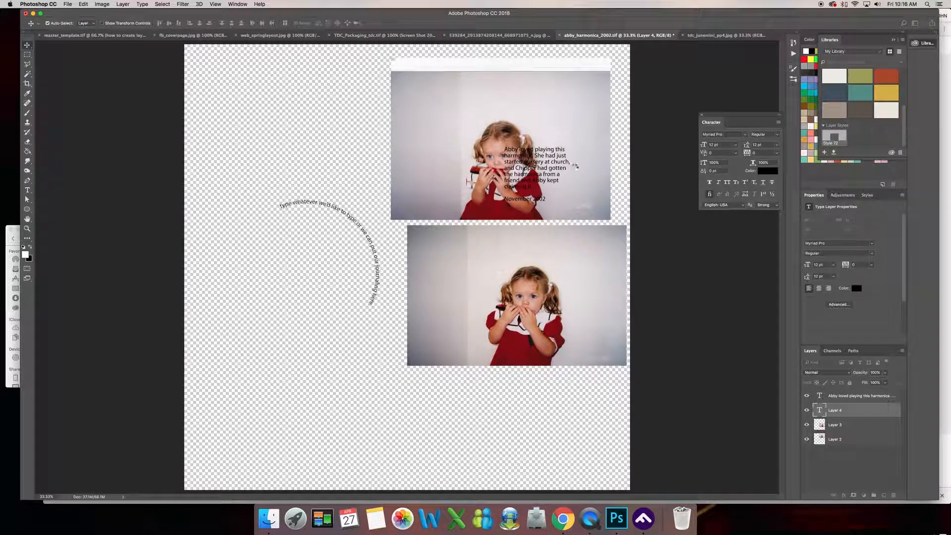
Copy all the text of the harmonica journaling paragraph over the upper photo and leave its text editing.
click(859, 396)
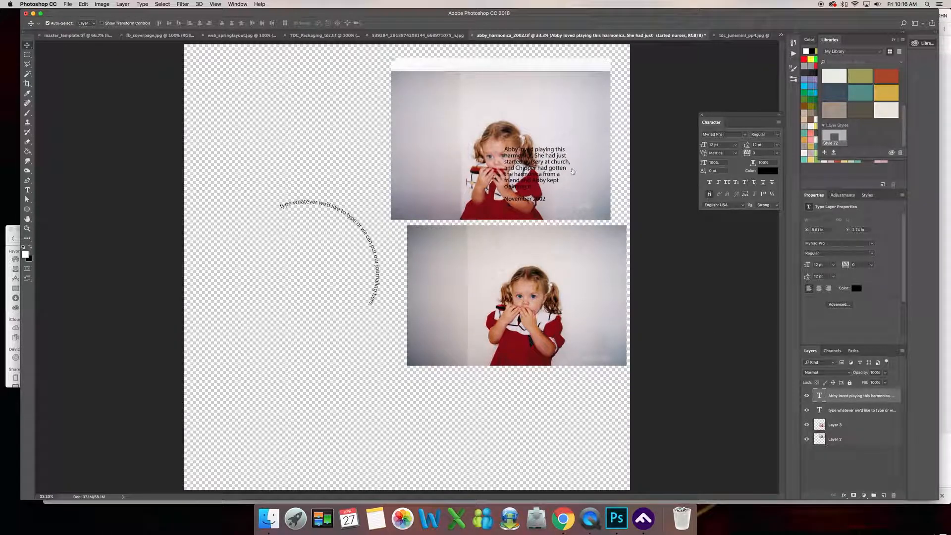
double_click(819, 396)
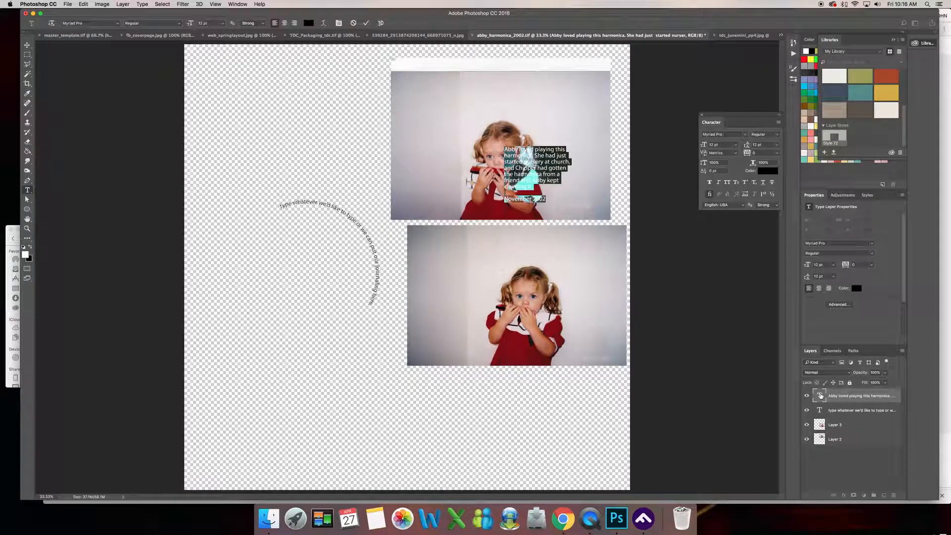
drag(532, 187, 499, 147)
key(Escape)
key(v)
Replace the sample text on the circle with the copied harmonica journaling and commit the type.
click(820, 410)
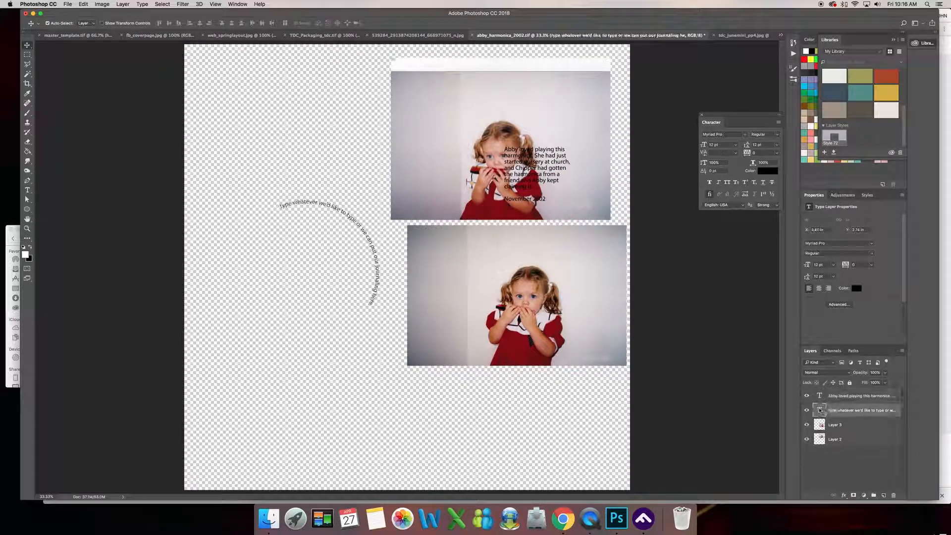
double_click(820, 410)
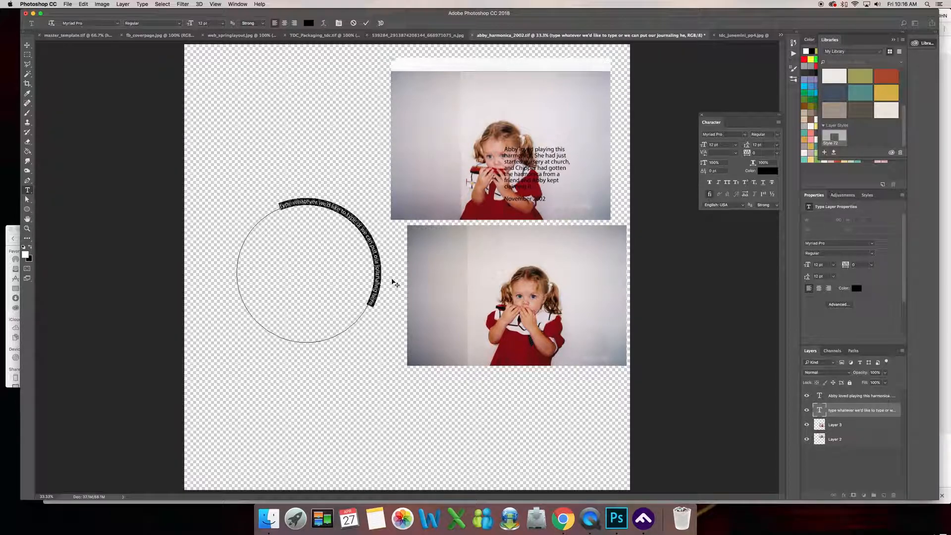
text(Abby loved playing this)
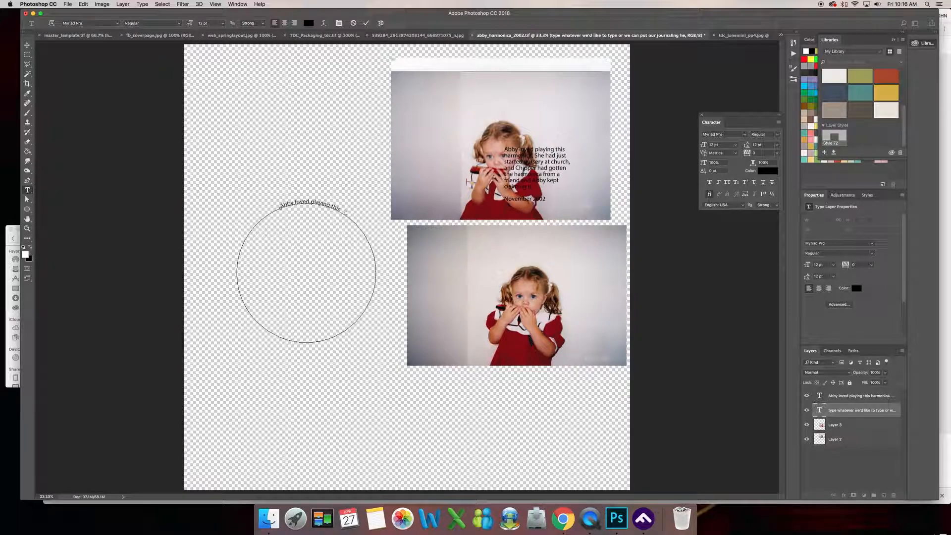
drag(342, 210, 281, 205)
key(super+c)
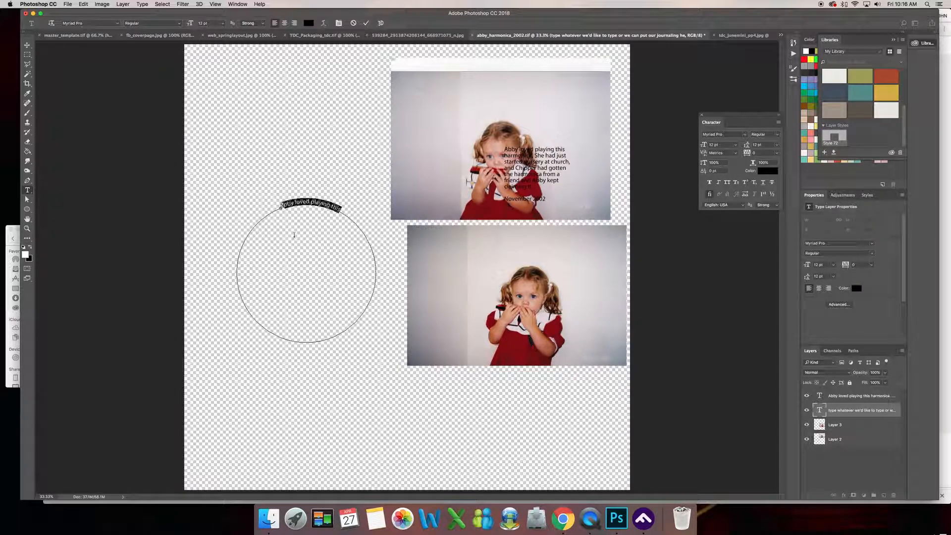
key(BackSpace)
key(super+v)
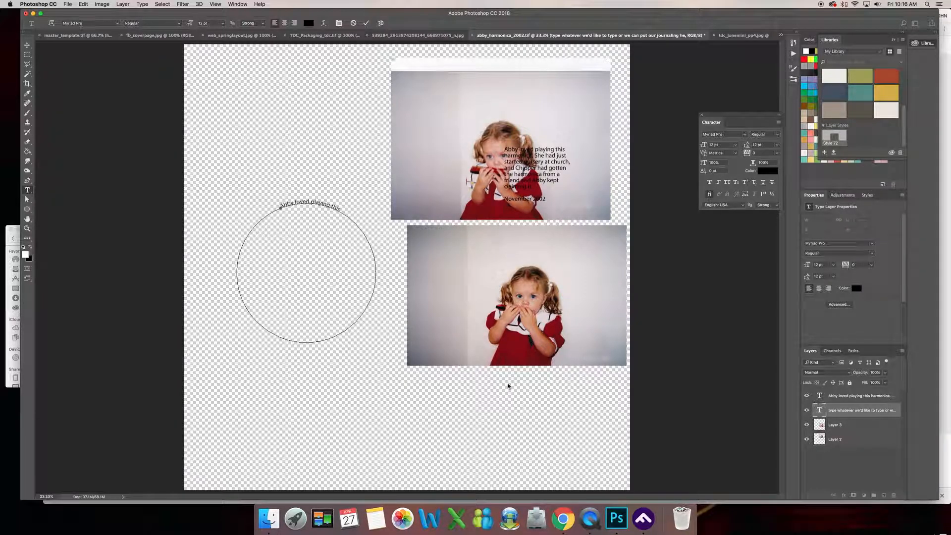
click(28, 45)
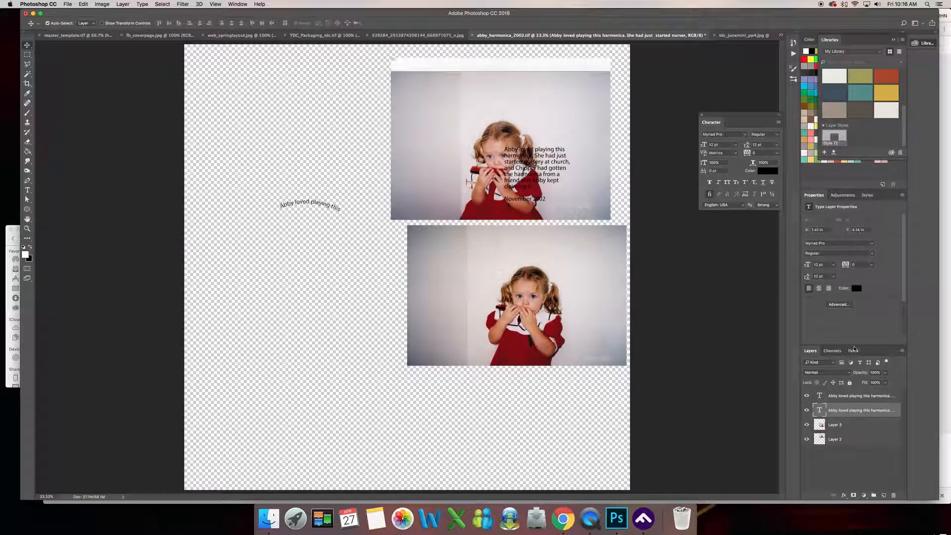
Examine the work path and the journaling type path, leaving the circular work path selected.
click(852, 351)
click(840, 367)
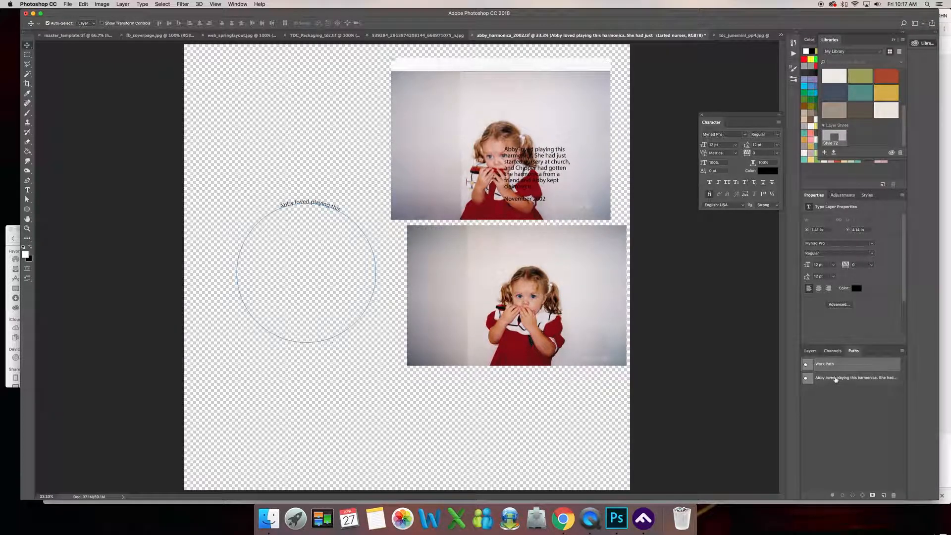
click(836, 378)
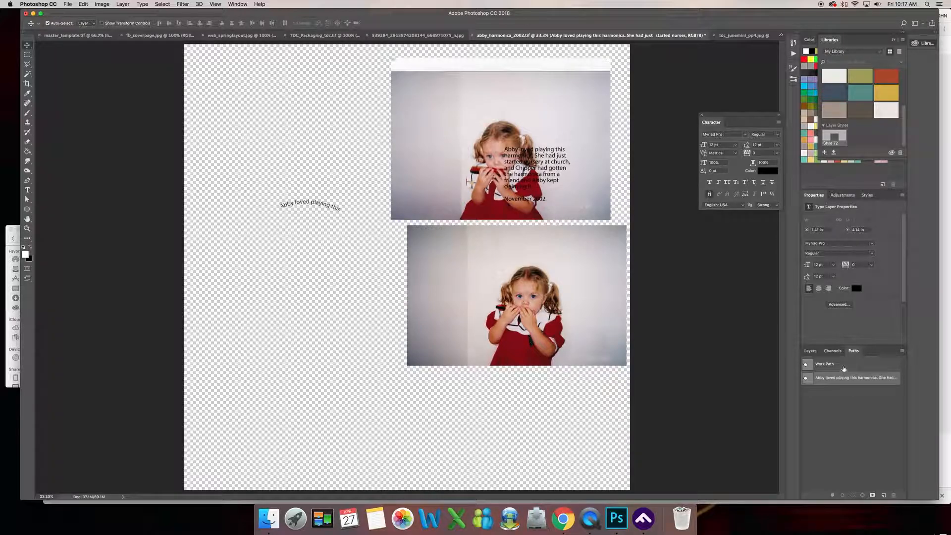
click(843, 367)
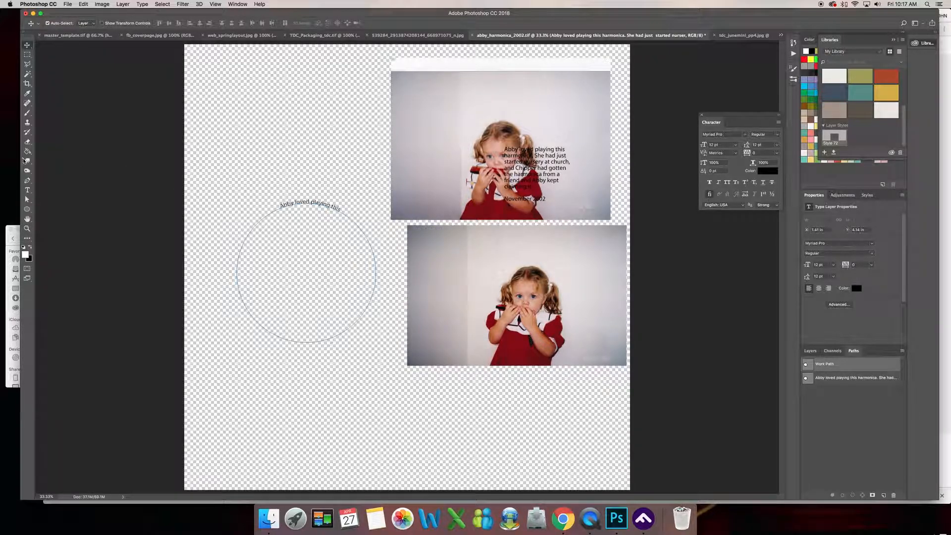
Continue the circular text after "playing this" with "harmonica. She had just started her nursery class at church".
click(27, 190)
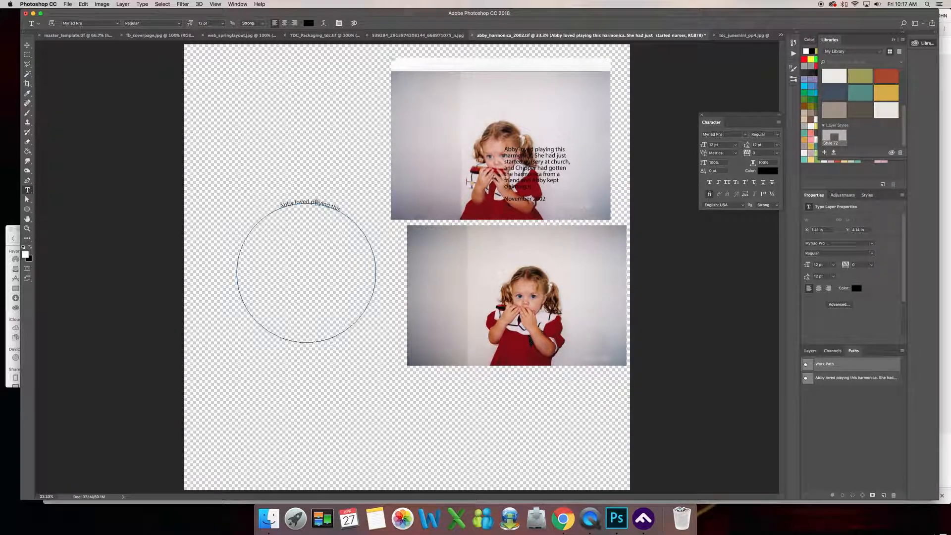
double_click(317, 204)
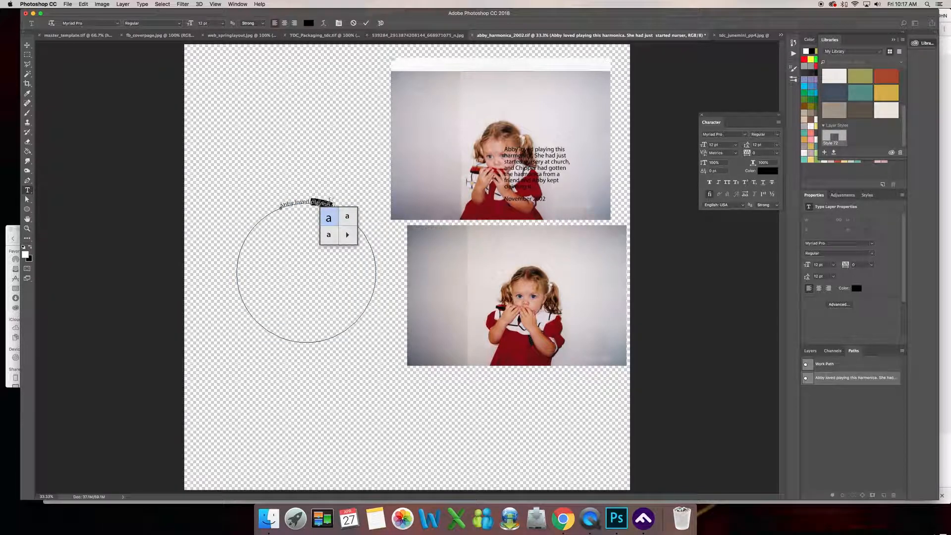
triple_click(323, 203)
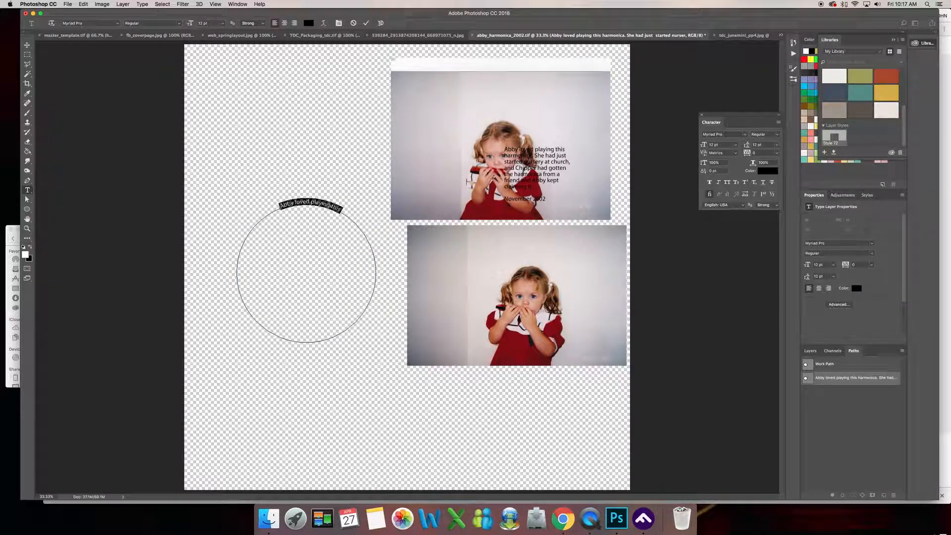
super+click(331, 205)
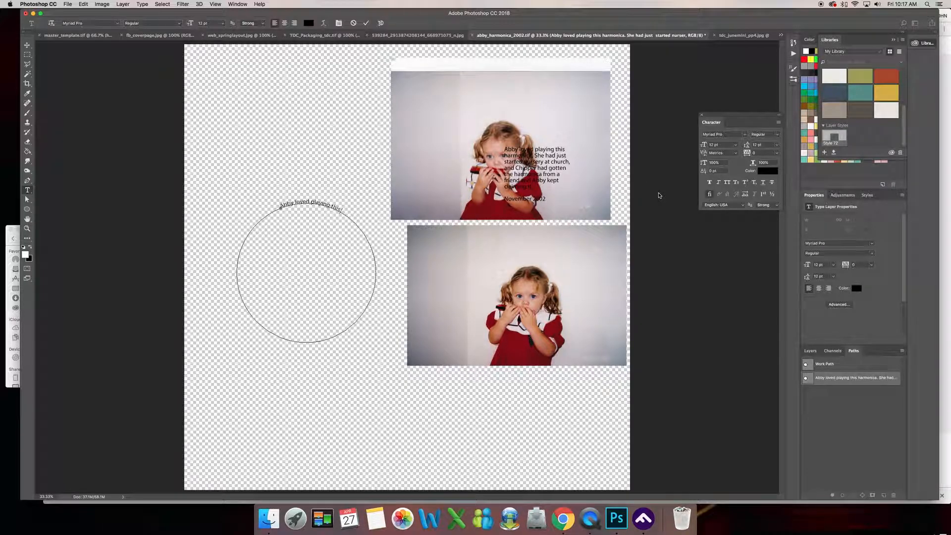
text(armonica. She had just started her nursery class at school at)
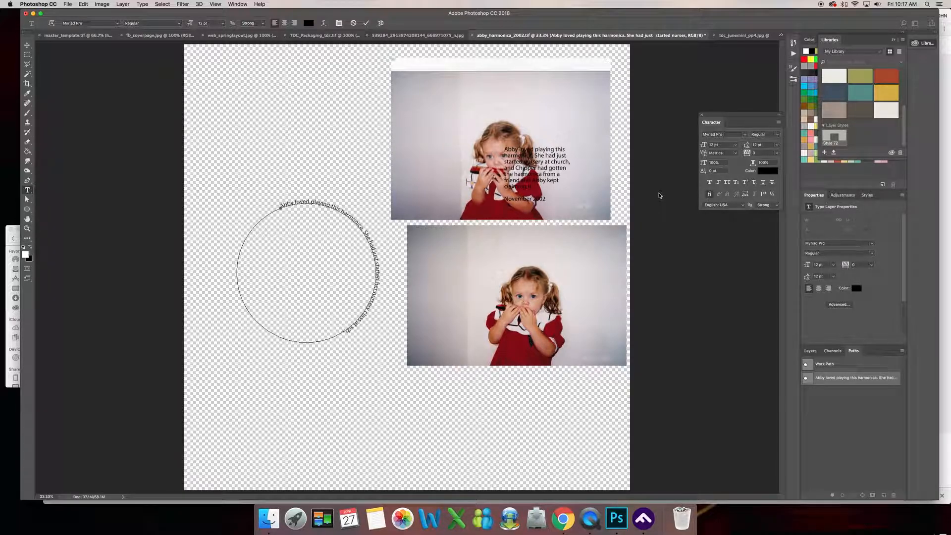
text(urch and this was be)
text( when)
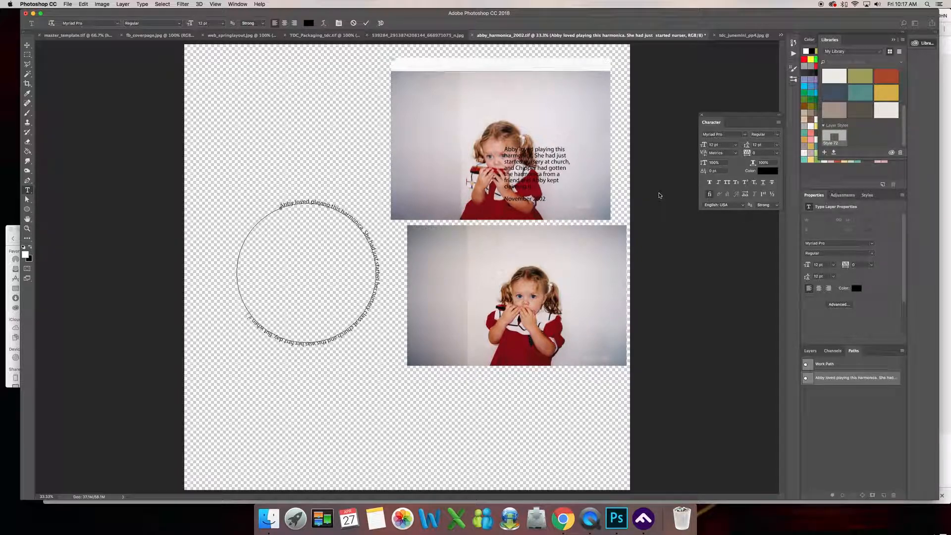
text( she saw Chipper's harmonica, she claimed it as her.)
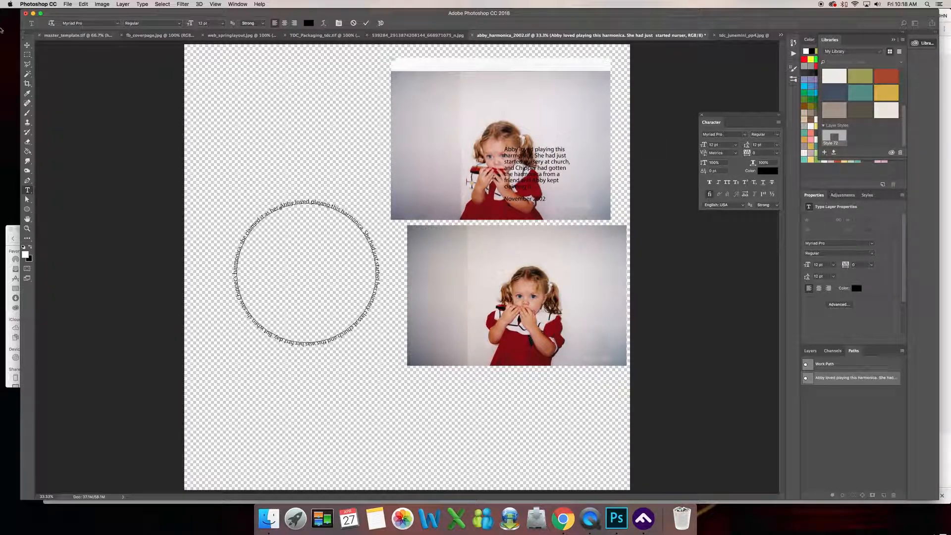
Complete the circular text with "and this was her first day. But when she saw [name]'s harmonica, she claimed it as her own" and commit it.
key(super+Return)
key(v)
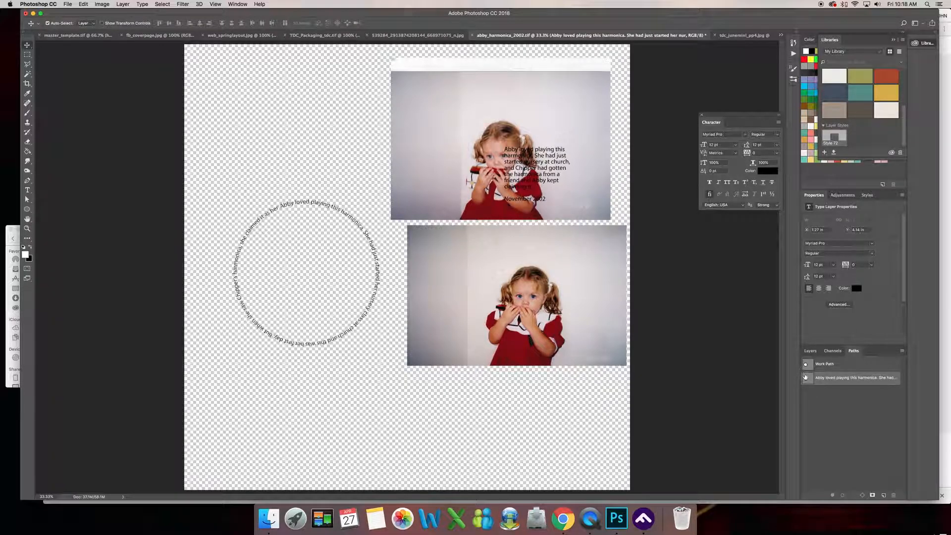
Set the font size of all the circular text to 11 pt and commit the type.
click(810, 350)
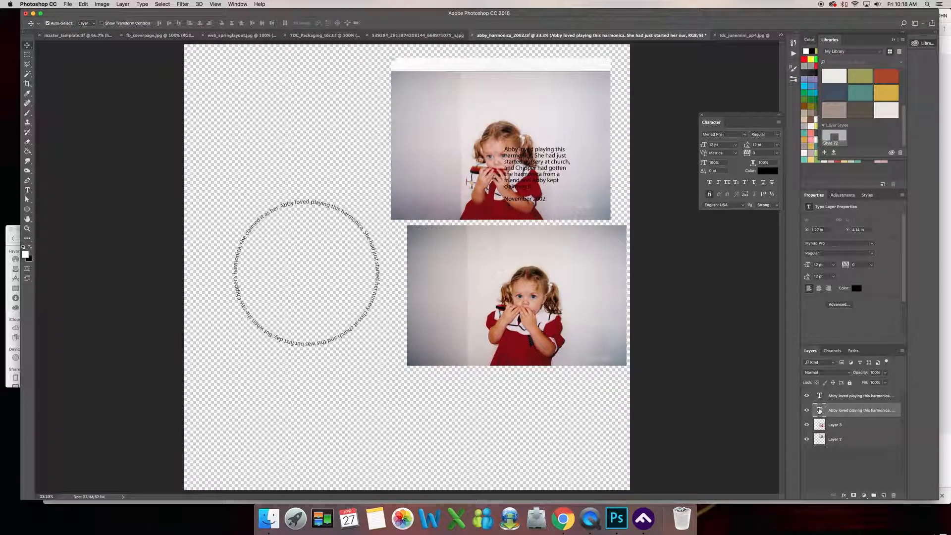
double_click(819, 410)
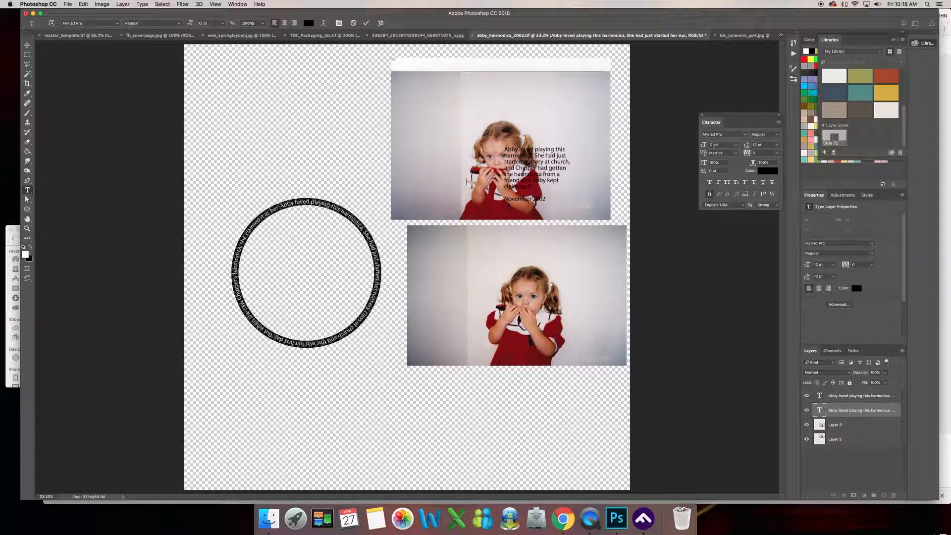
click(713, 144)
text(11)
key(Tab)
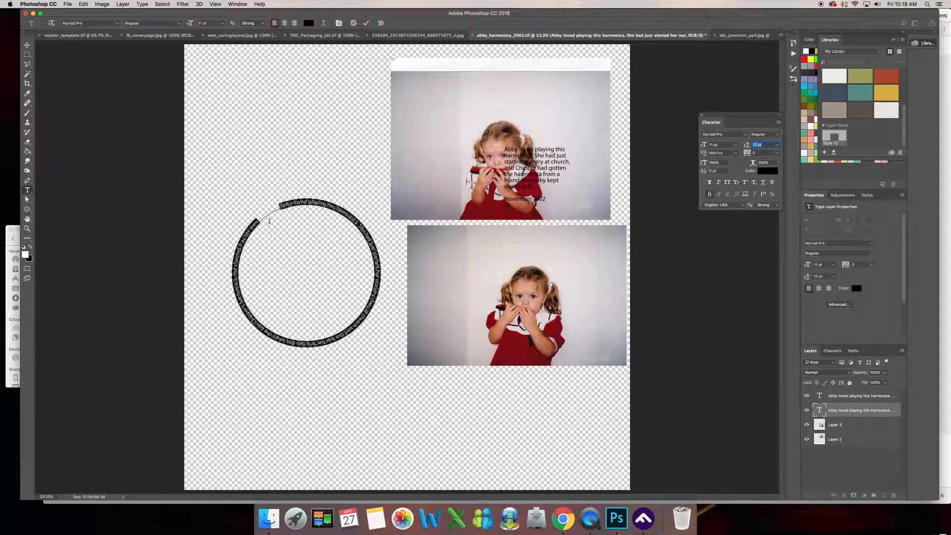
click(264, 221)
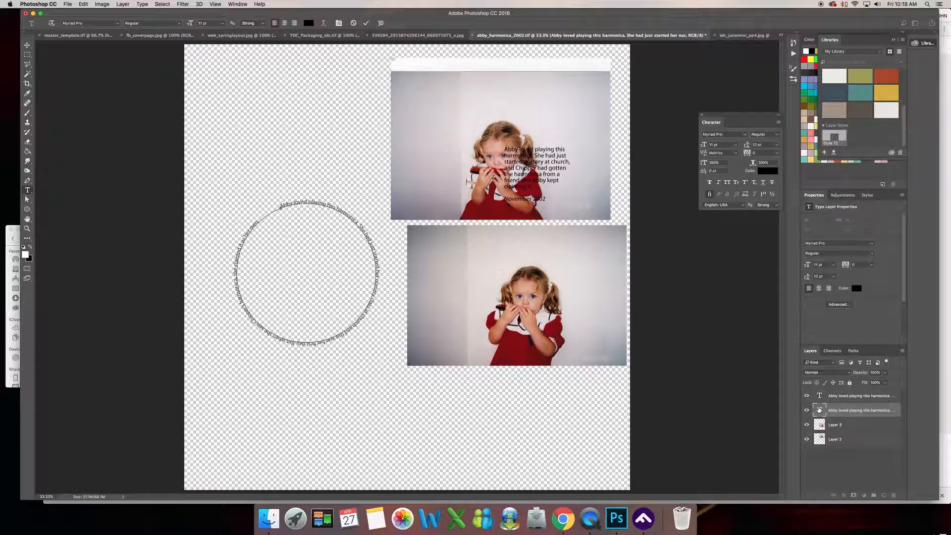
click(819, 410)
key(v)
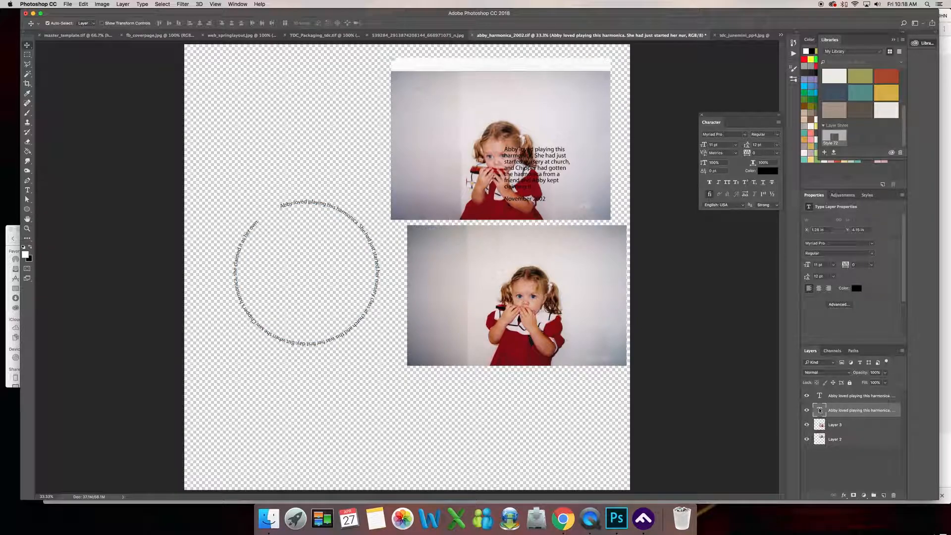
Set the tracking of all the circular text to 25 and move the text ring slightly up and left on the page.
double_click(819, 410)
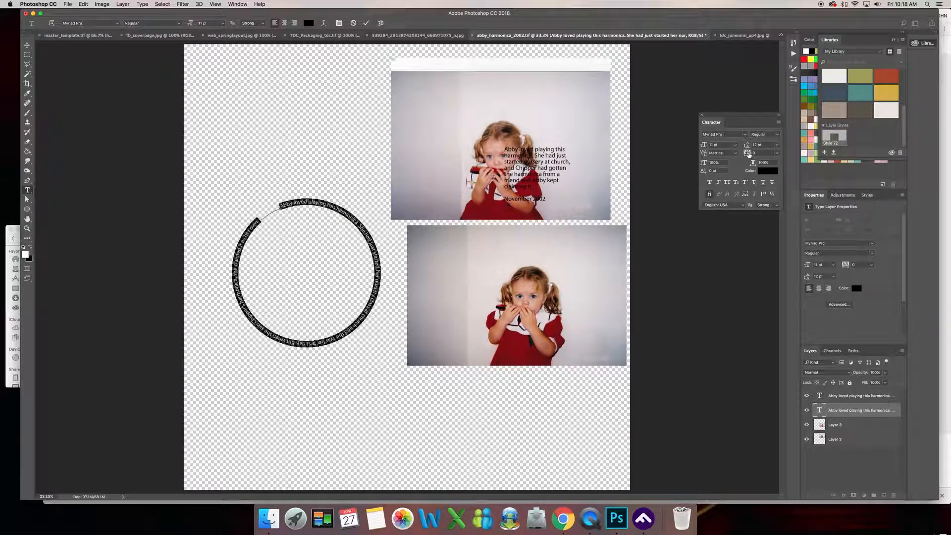
drag(745, 117, 729, 110)
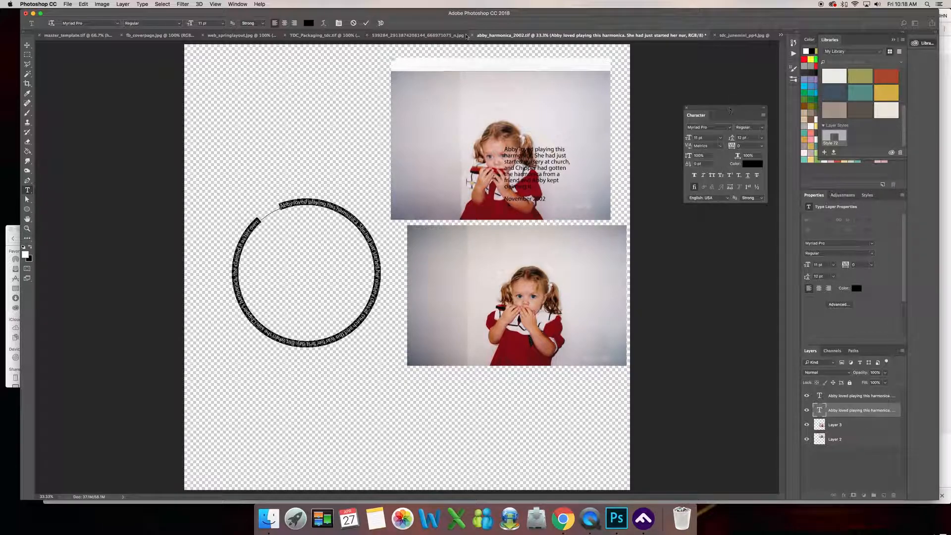
click(239, 5)
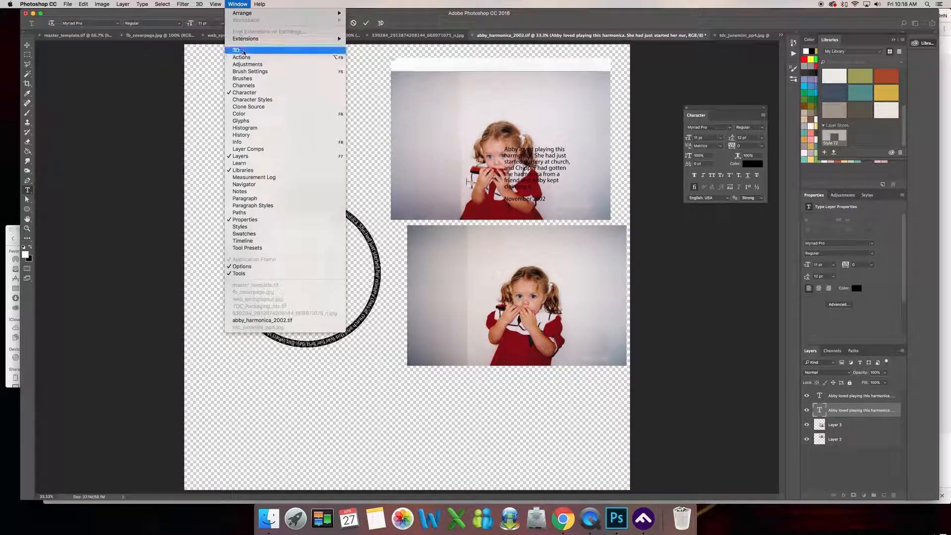
click(729, 111)
drag(731, 110, 728, 98)
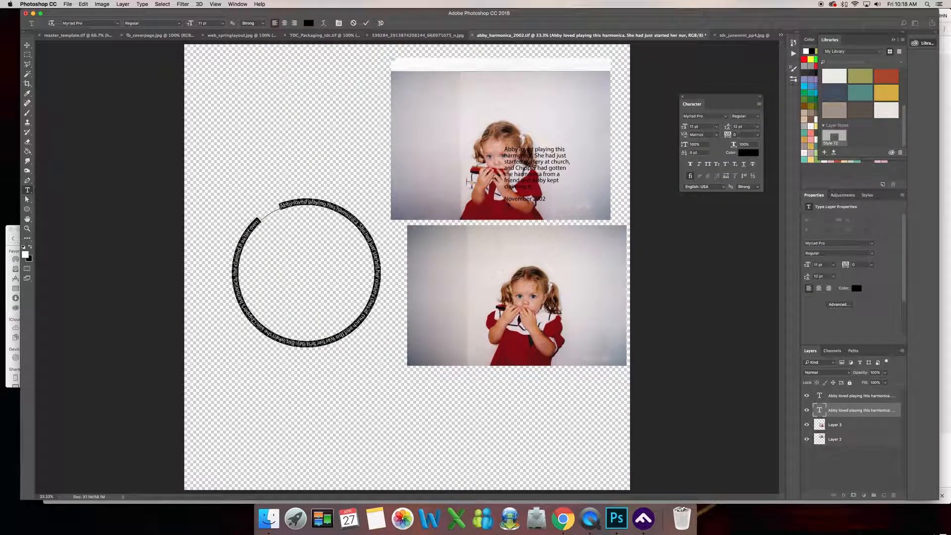
click(757, 134)
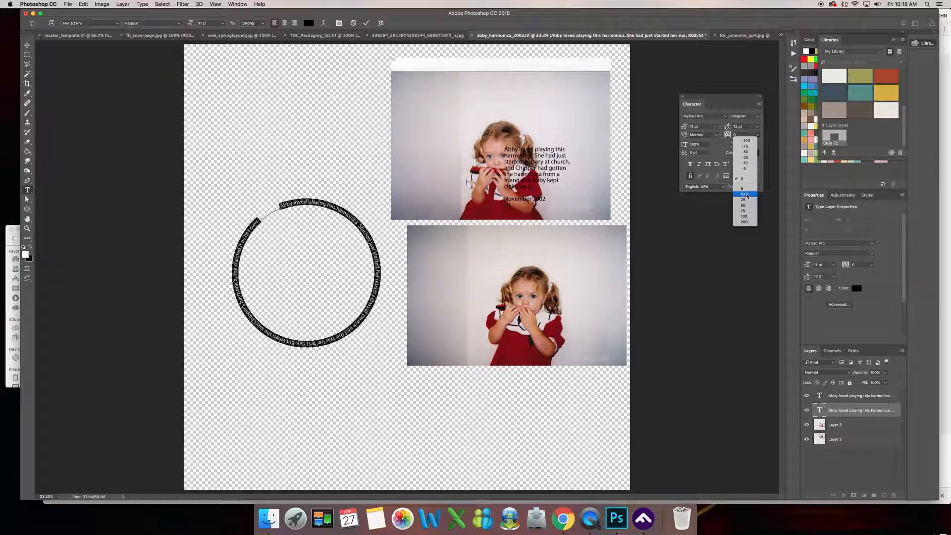
click(746, 194)
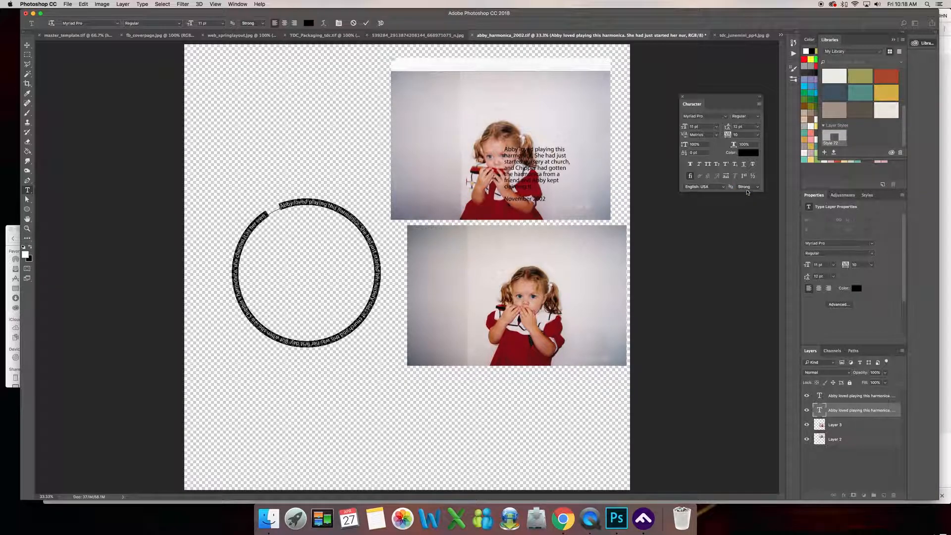
click(757, 135)
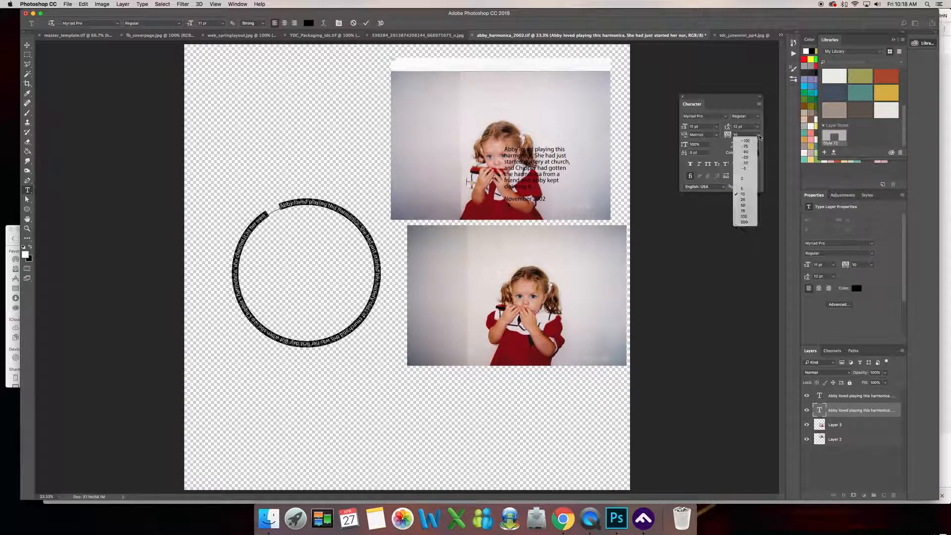
click(743, 200)
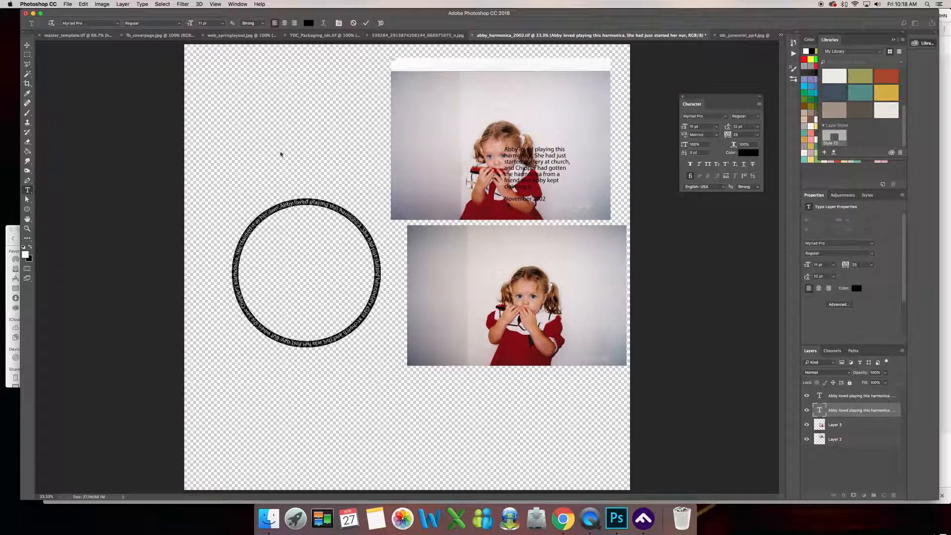
click(27, 45)
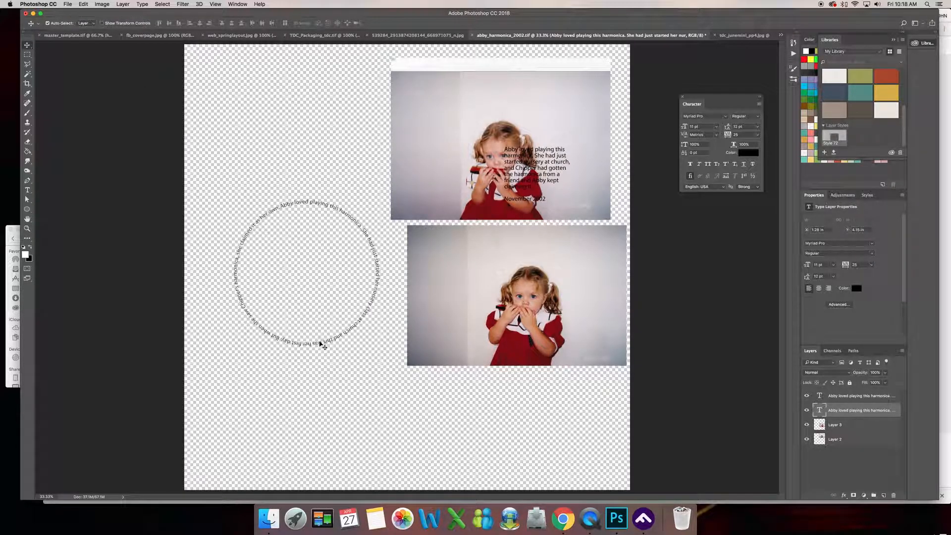
drag(321, 345, 309, 328)
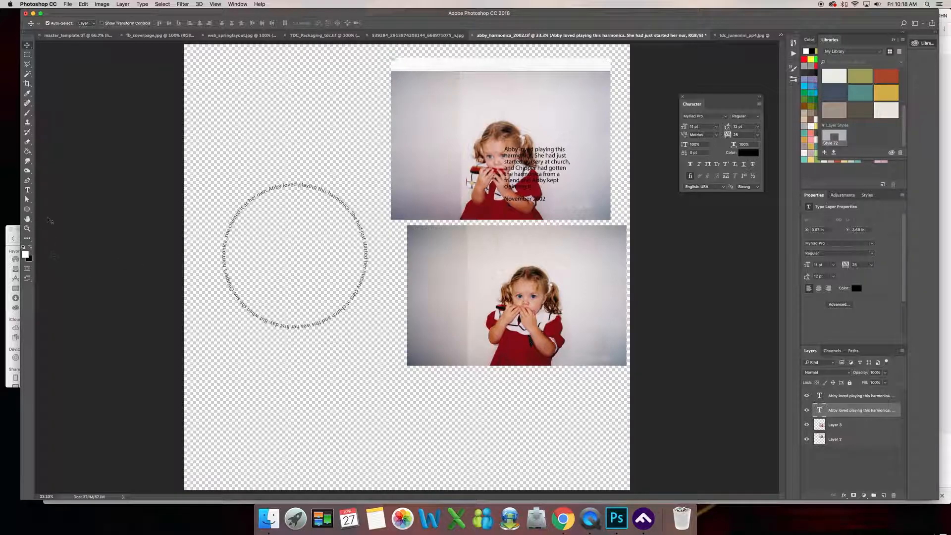
Draw a white-filled circle shape about 982 px in diameter with the Ellipse tool and center it inside the text ring.
click(29, 211)
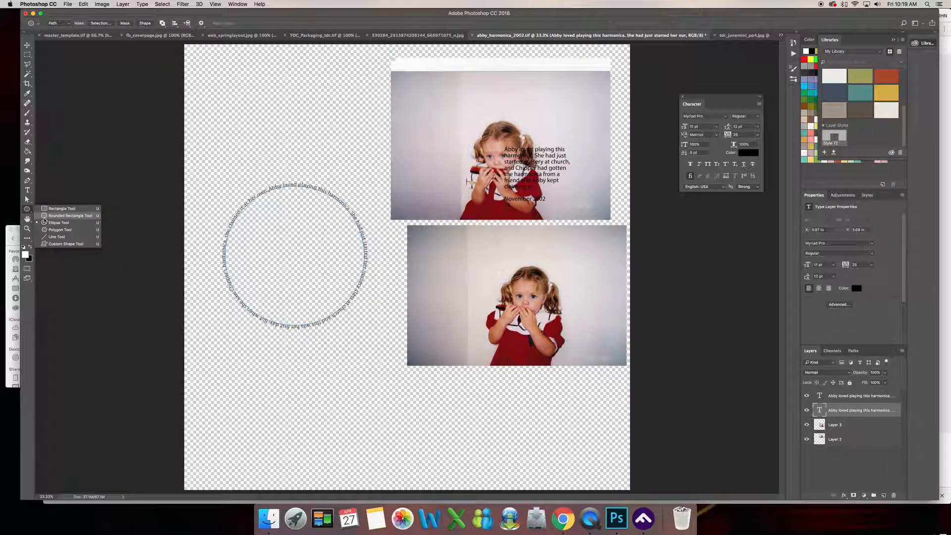
click(68, 25)
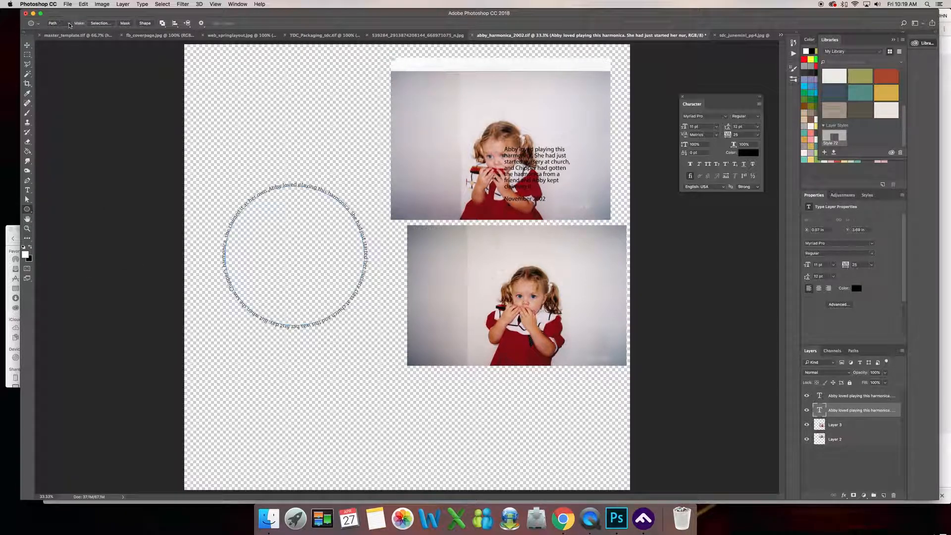
click(68, 24)
click(55, 16)
drag(249, 210, 372, 417)
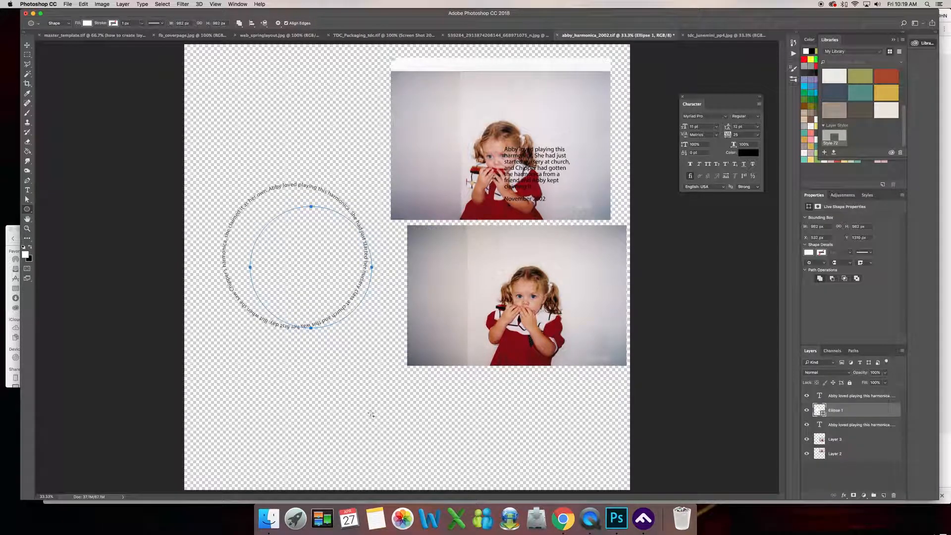
click(35, 47)
drag(328, 246, 314, 230)
Enlarge the white circle to about 1068 px in diameter so it nearly fills the text ring, and commit the transform.
click(101, 23)
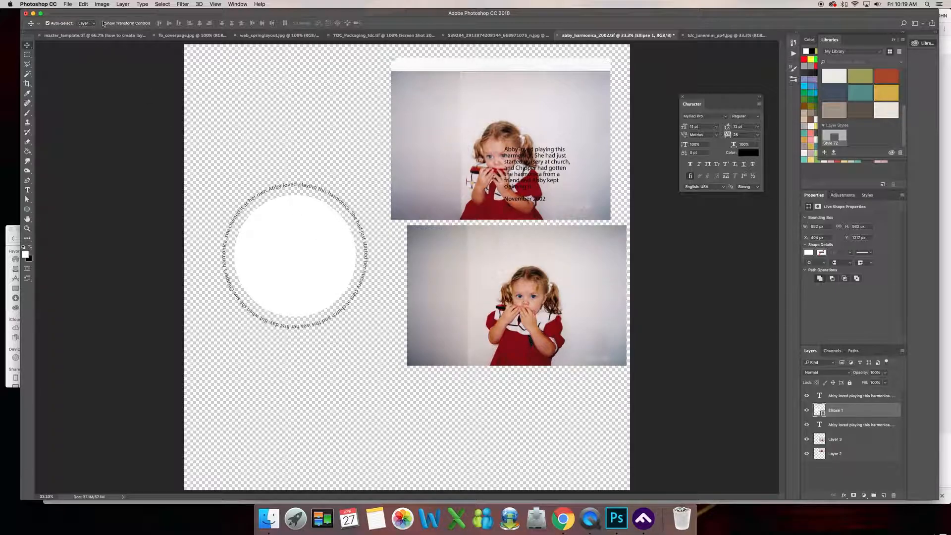
drag(354, 197, 361, 191)
drag(232, 319, 227, 324)
click(366, 23)
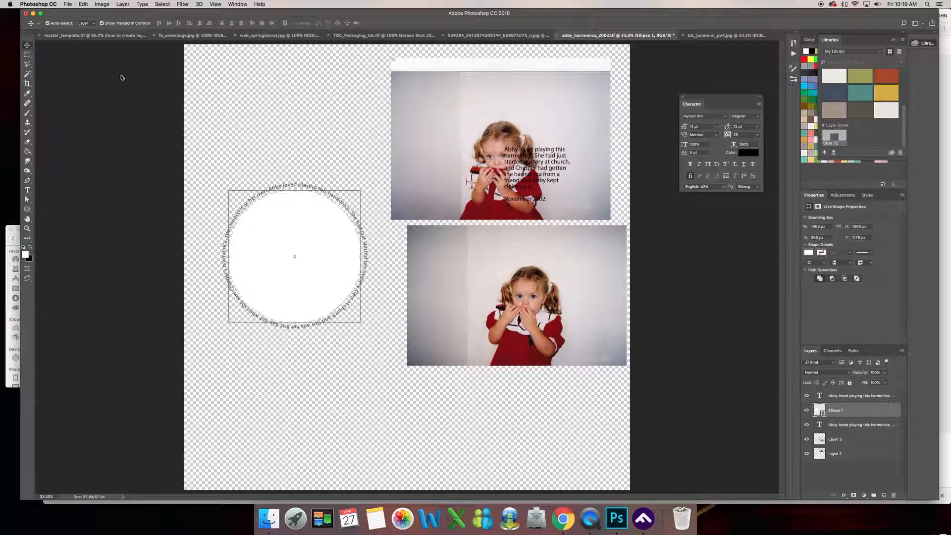
click(101, 23)
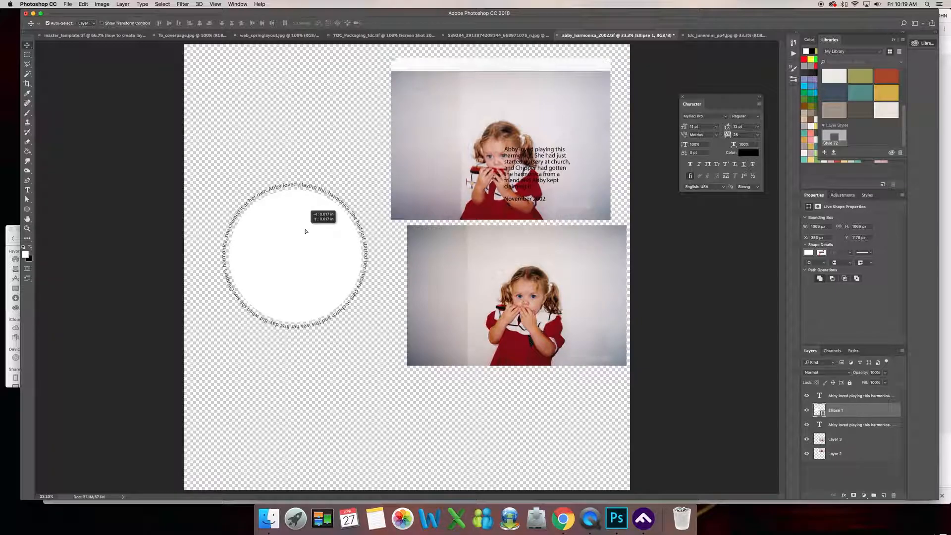
Move the upper photo over the white circle and place its layer, Layer 2, directly above Ellipse 1.
drag(556, 115, 357, 221)
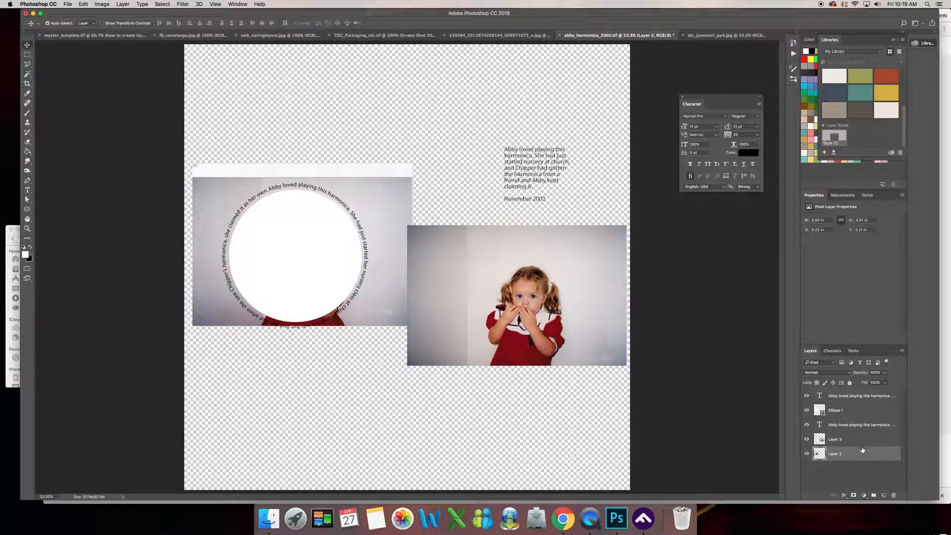
drag(865, 458, 860, 403)
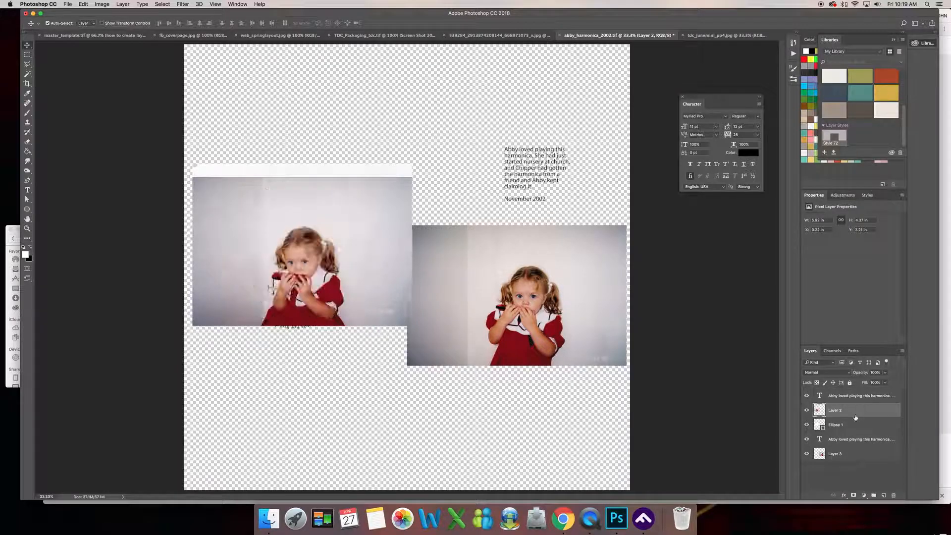
Rasterize the Ellipse 1 layer and clip the Layer 2 photo to it with a clipping mask.
right_click(860, 424)
click(787, 291)
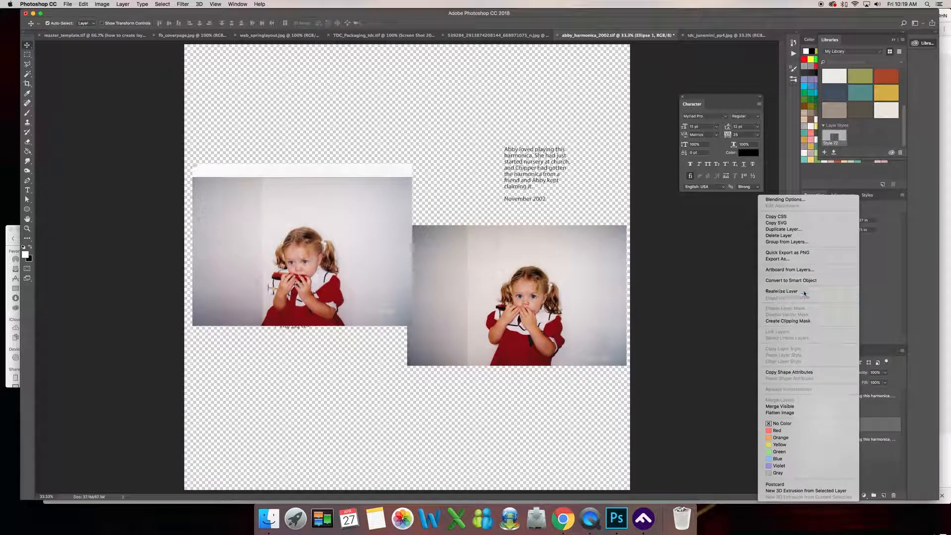
click(846, 414)
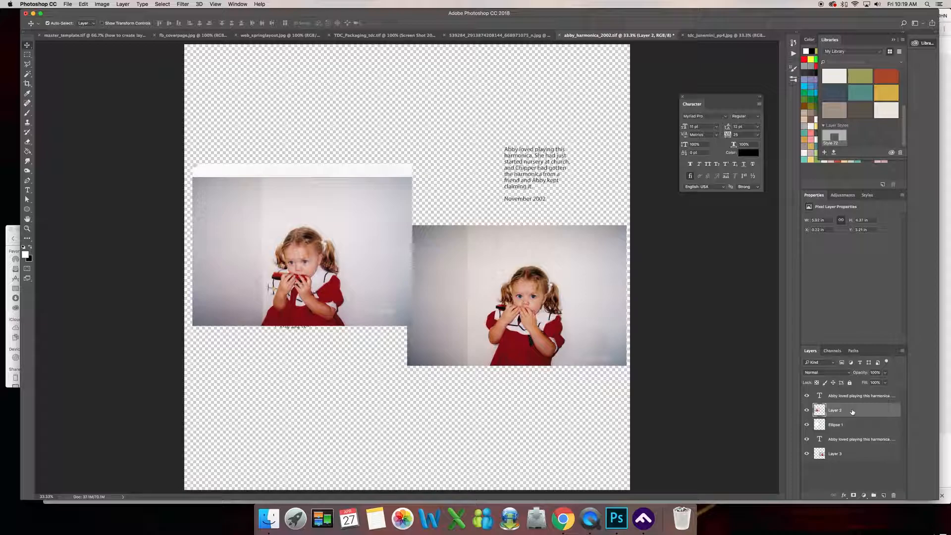
right_click(862, 409)
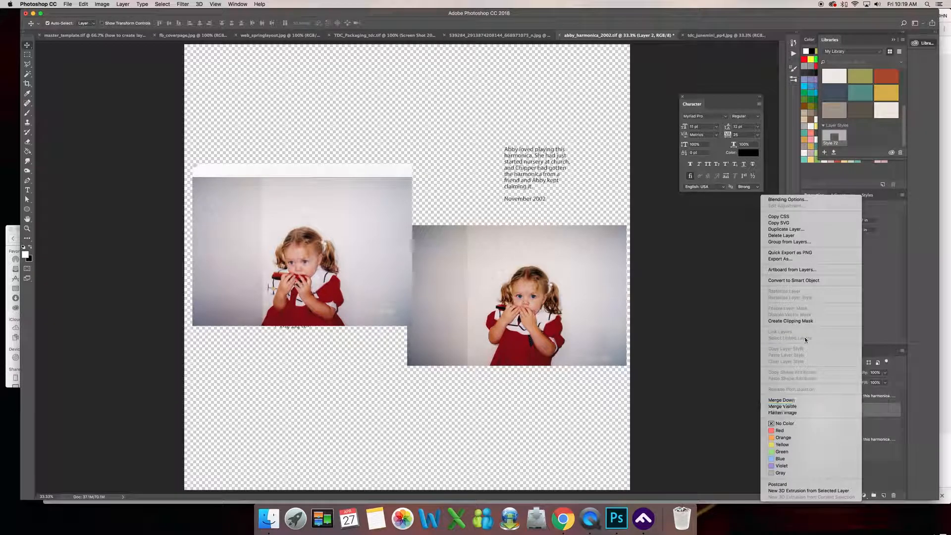
click(791, 321)
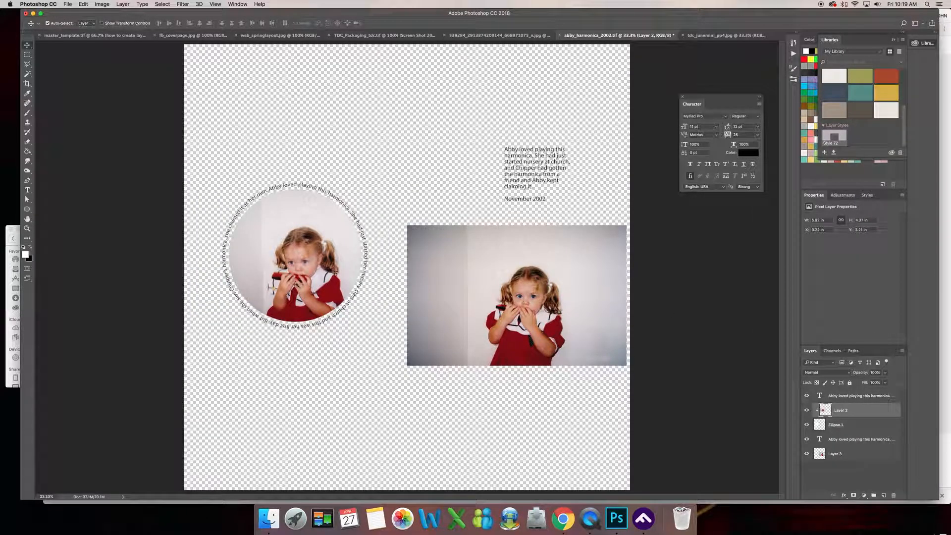
Shift the clipped photo slightly left so the girl is centered in the circle, and merge Layer 2 with Ellipse 1.
mouse_move(331, 267)
mouse_down()
mouse_move(325, 252)
mouse_move(321, 265)
mouse_up()
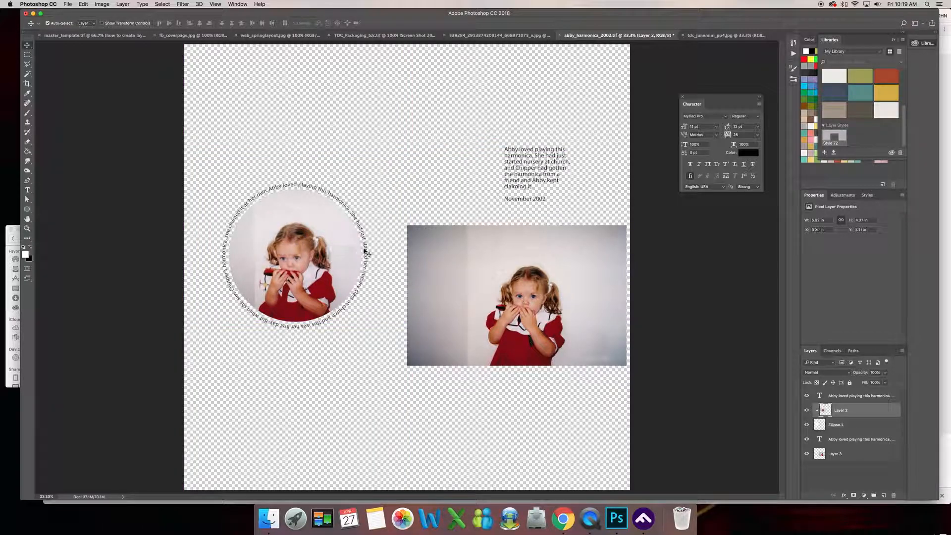
click(864, 427)
shift+click(864, 411)
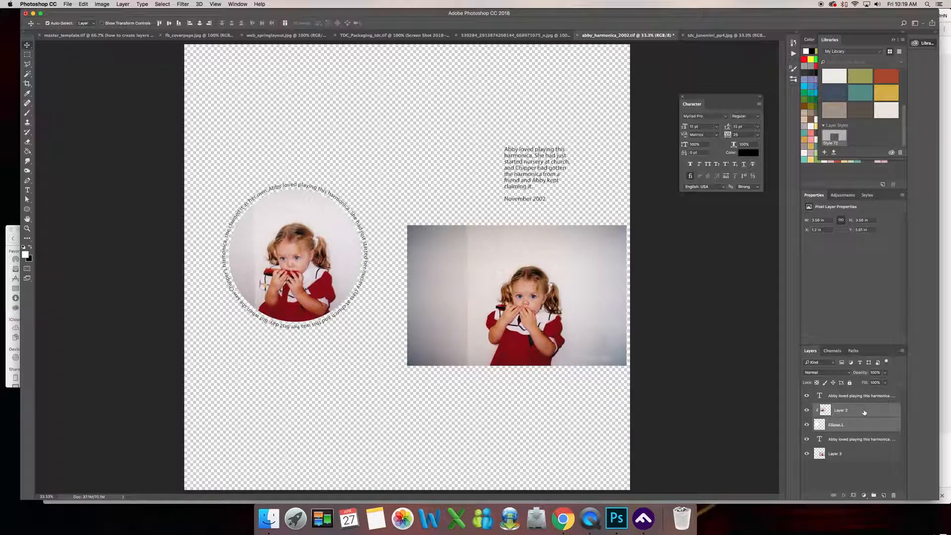
right_click(864, 411)
click(879, 234)
Apply a preset drop shadow style to the merged circular photo layer.
click(867, 195)
click(819, 210)
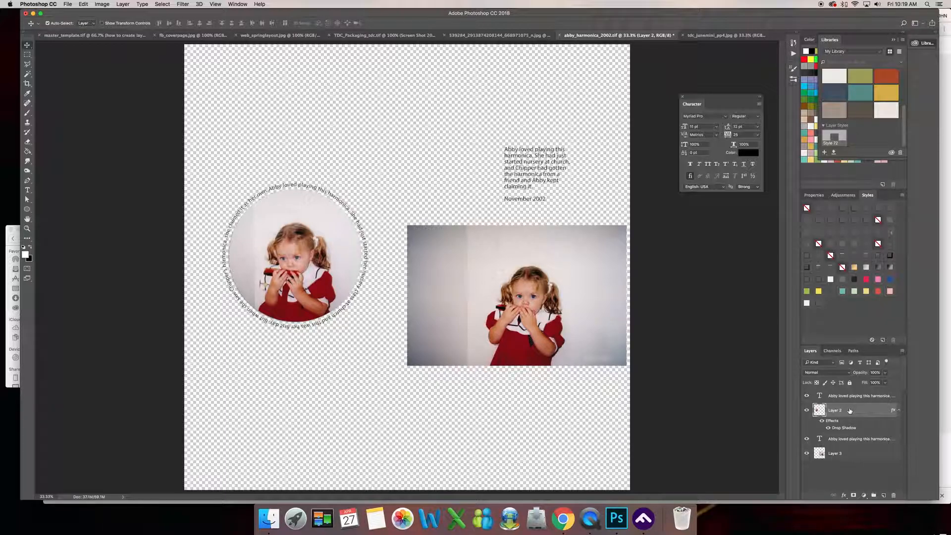
Identify the text ring's layer by toggling its visibility, and link it with the circular photo layer, Layer 2.
click(806, 439)
click(806, 439)
shift+click(847, 440)
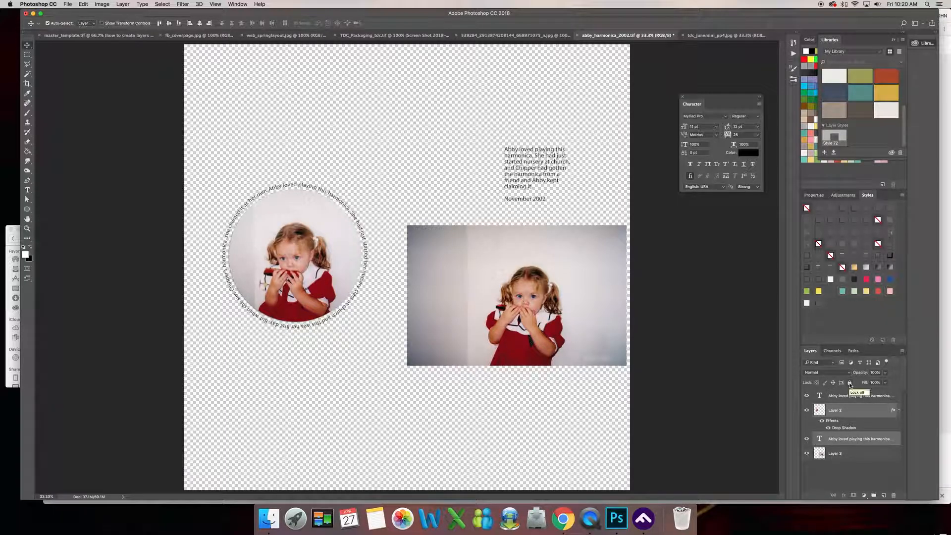
right_click(860, 410)
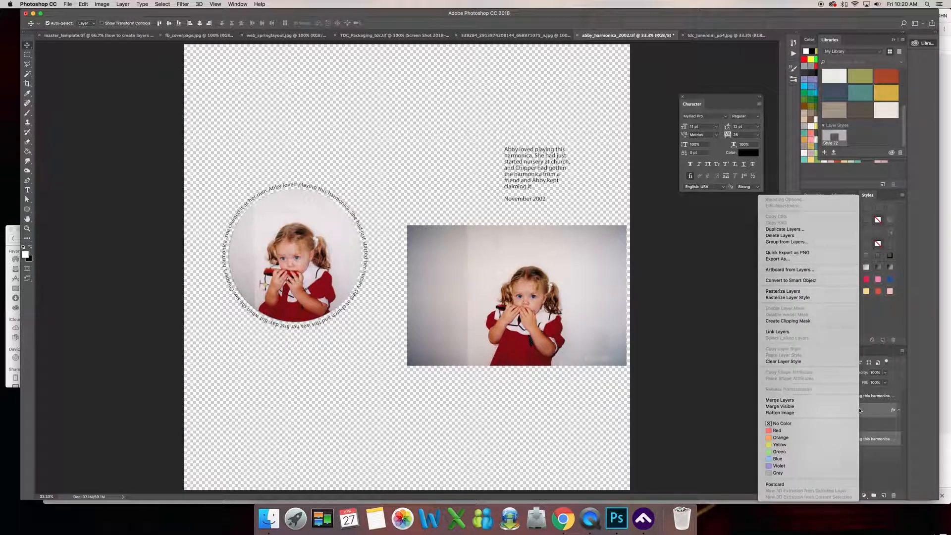
click(780, 332)
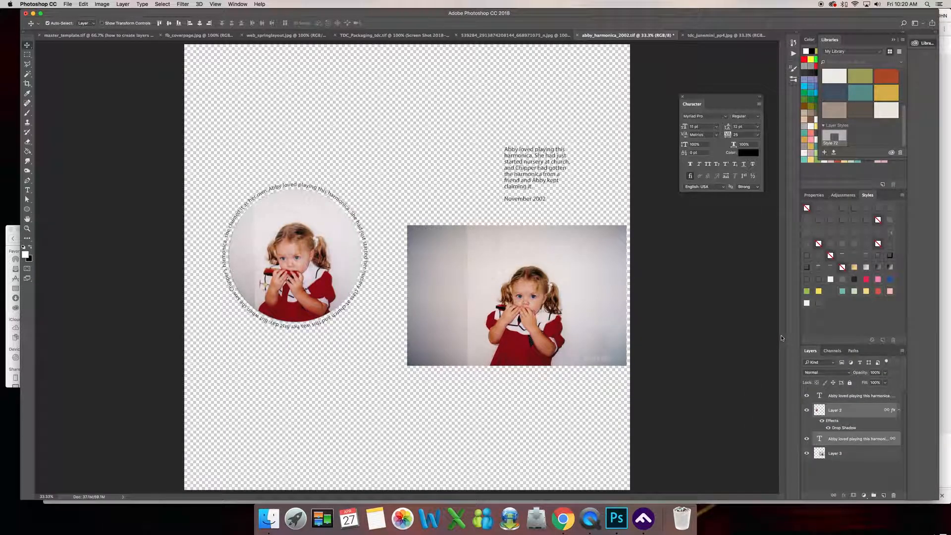
Move the linked circular photo and text ring down beside the rectangular photo, and shift that photo slightly up and left.
drag(309, 227, 314, 312)
drag(297, 361, 301, 336)
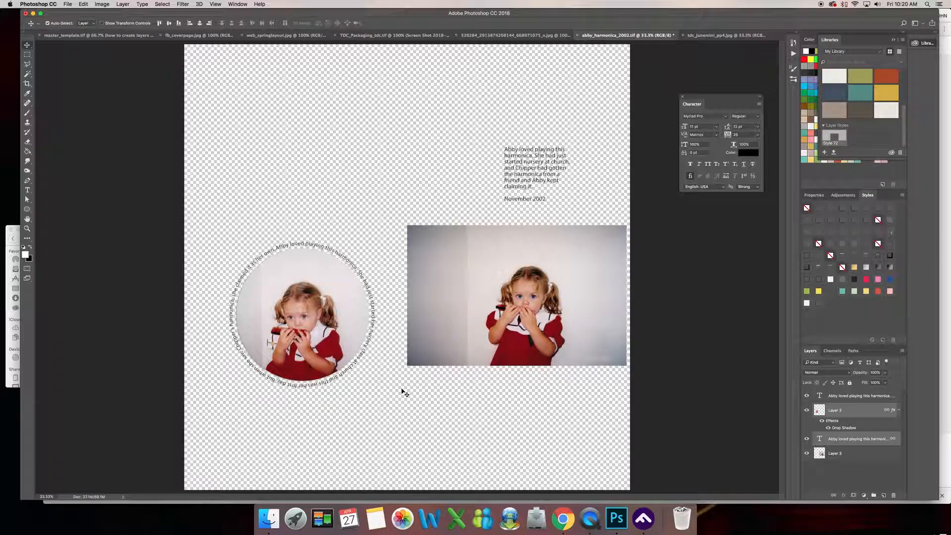
mouse_move(478, 303)
mouse_down()
mouse_move(462, 279)
mouse_move(482, 285)
mouse_move(475, 287)
mouse_up()
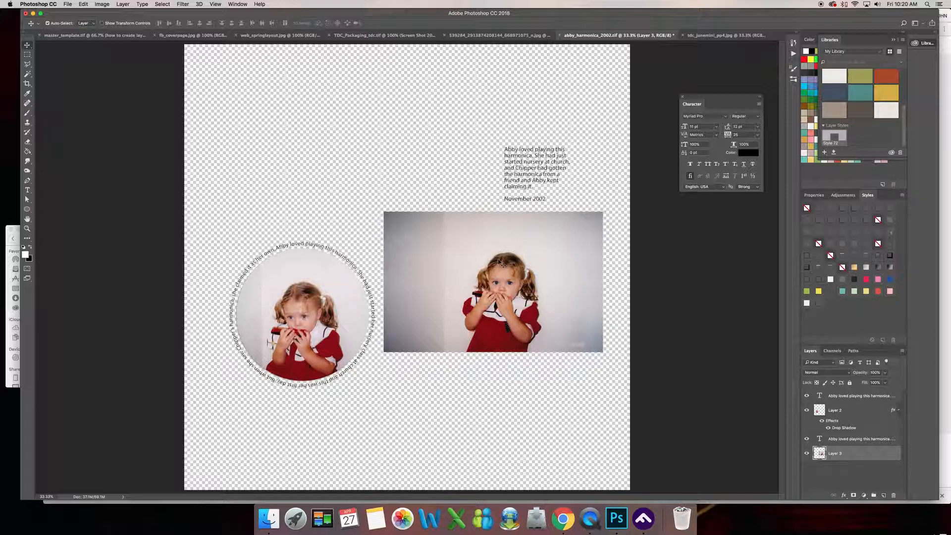